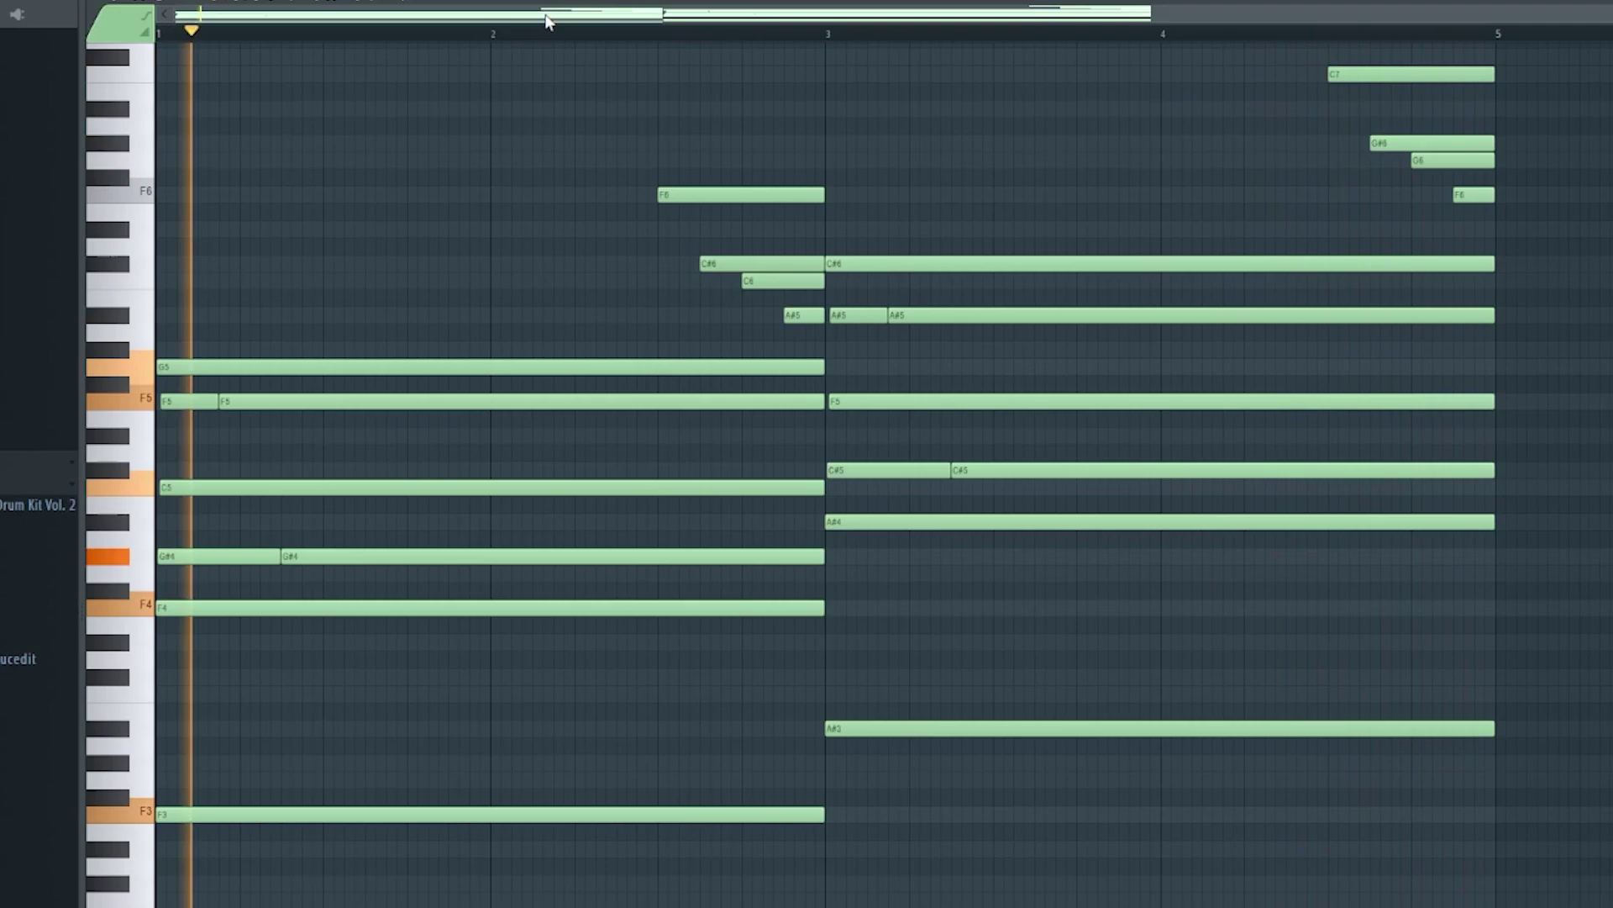
Step: Stop playback and highlight both chords of the electric piano, their repeated notes and the high melody notes in the piano roll
key(space)
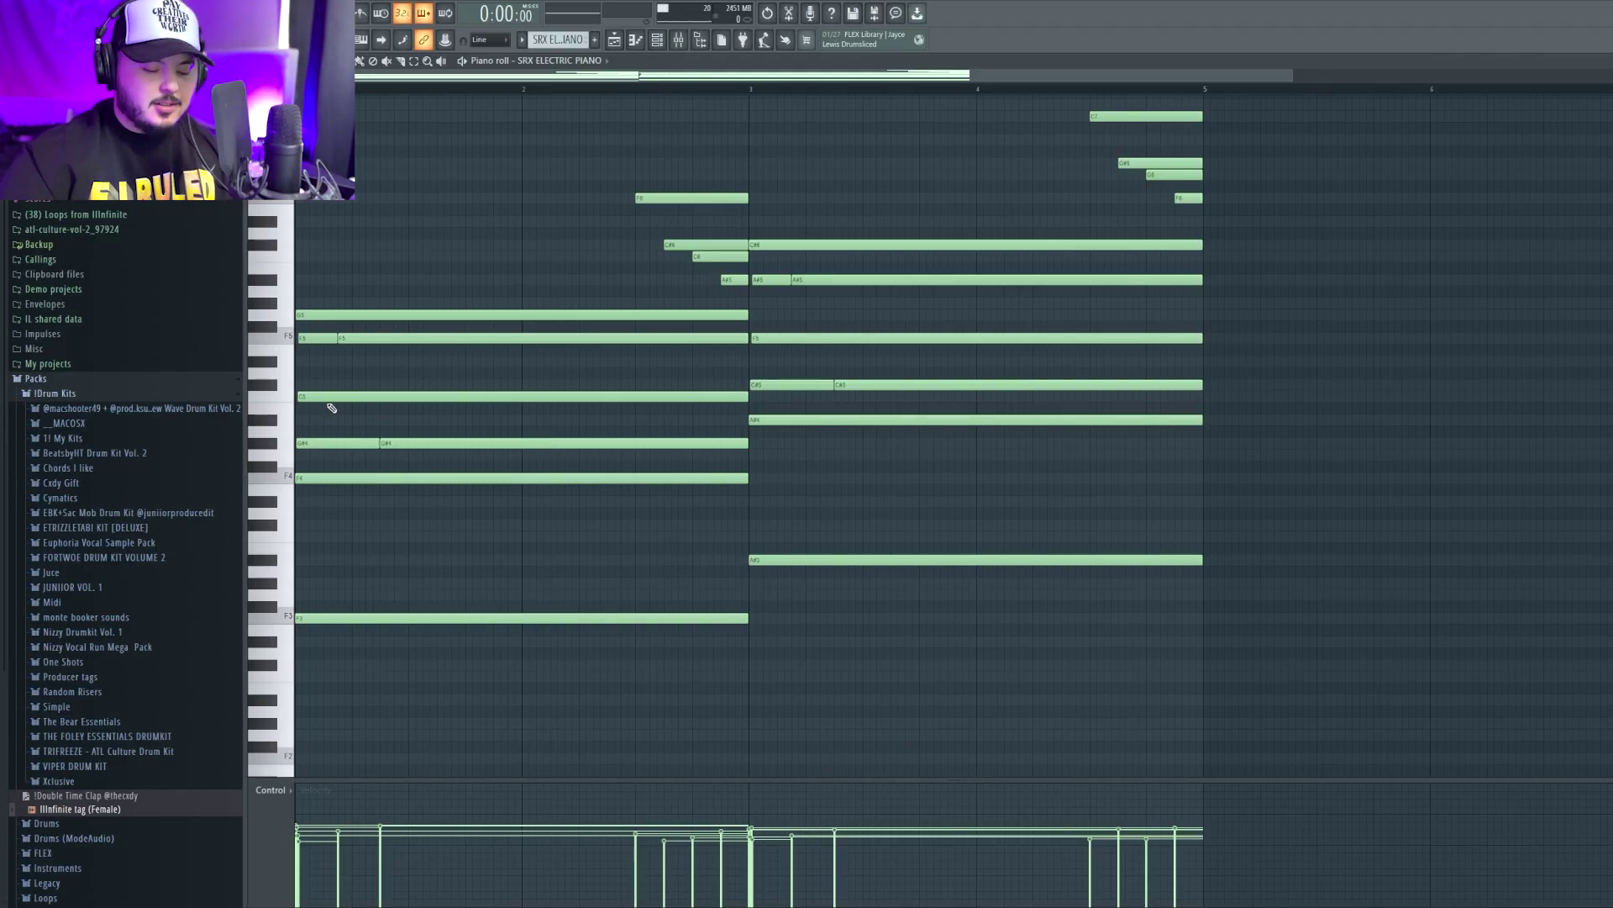
drag(373, 279, 582, 680)
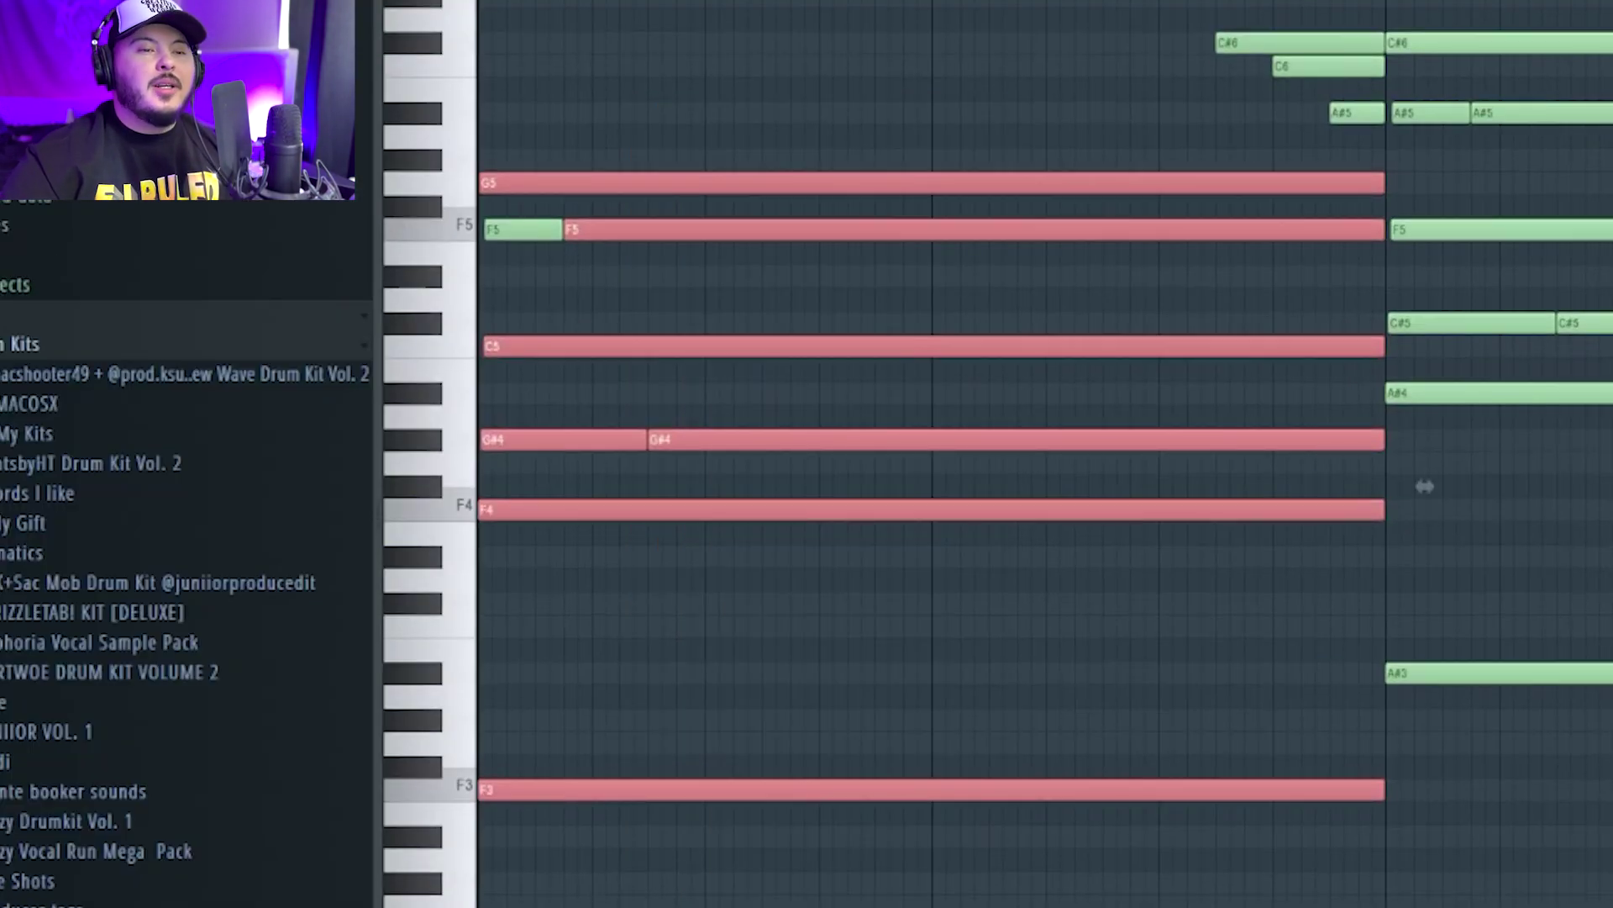
drag(845, 227, 1214, 571)
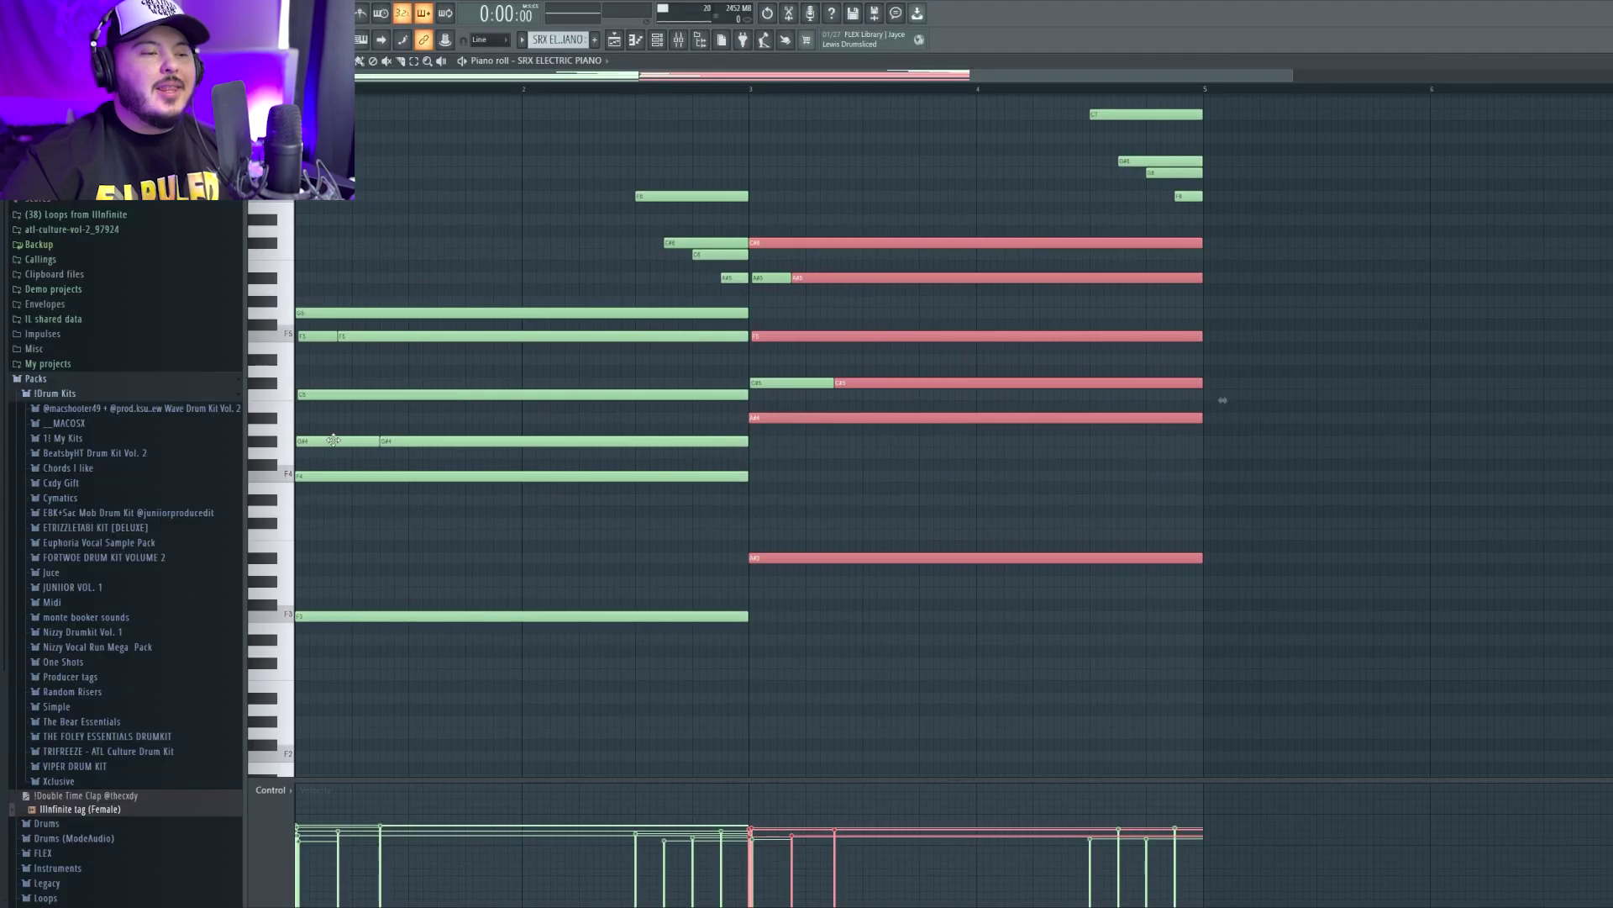
ctrl+click(402, 442)
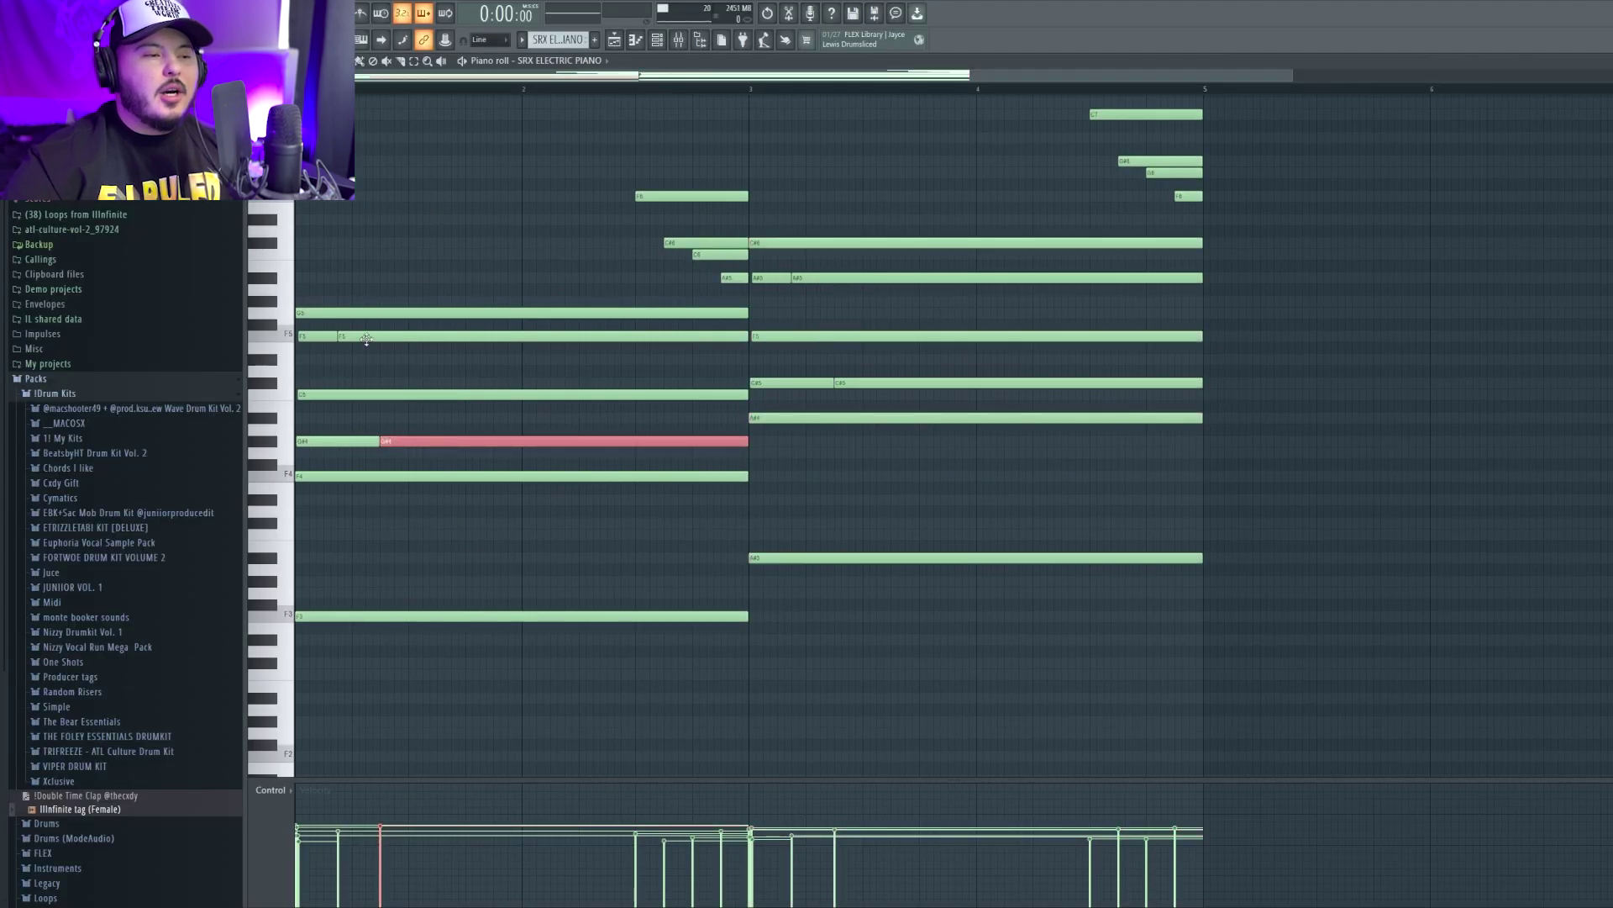
ctrl+click(366, 338)
drag(659, 193, 729, 286)
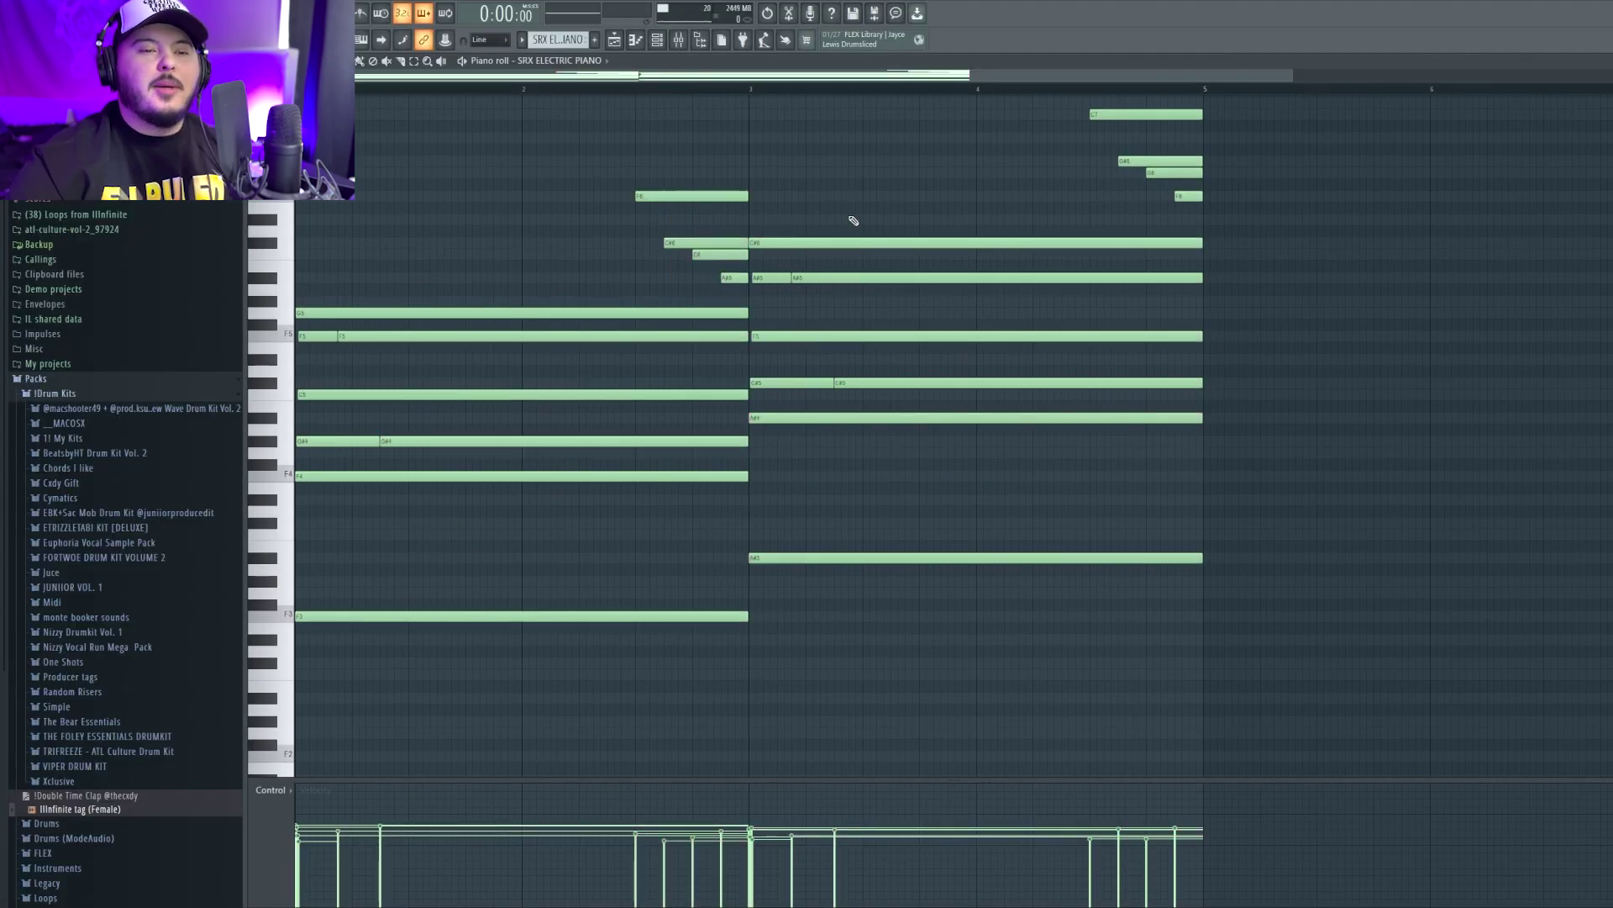
scroll(853, 220, down, 3)
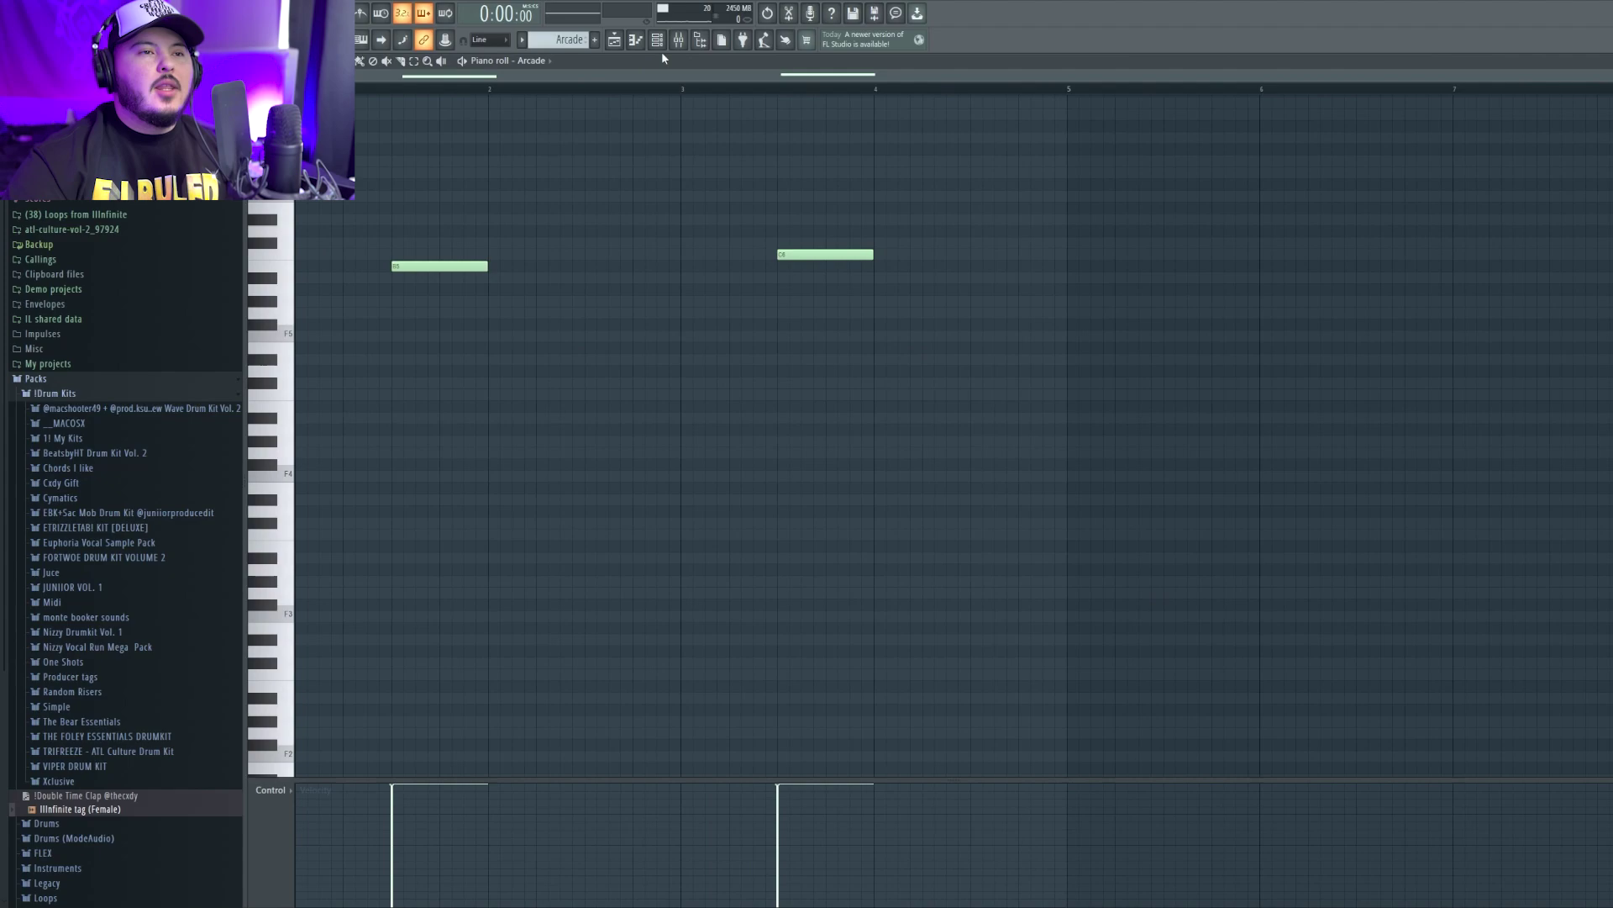
Step: Show the Arcade instrument from the channel rack, close it again and play back its two-note pattern
click(658, 42)
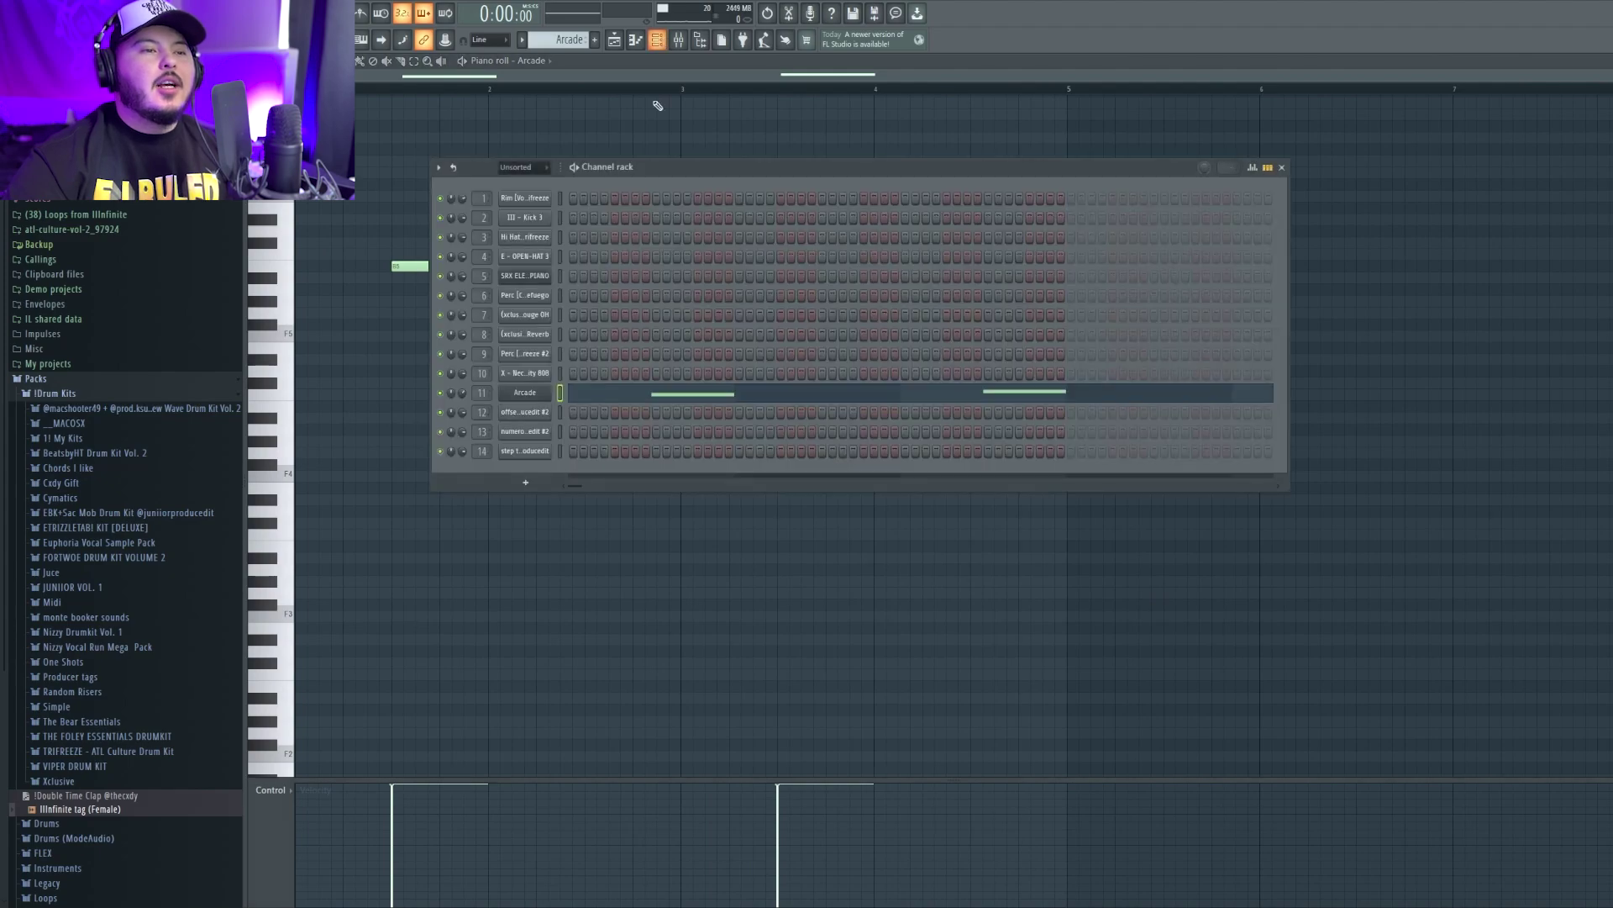
click(522, 393)
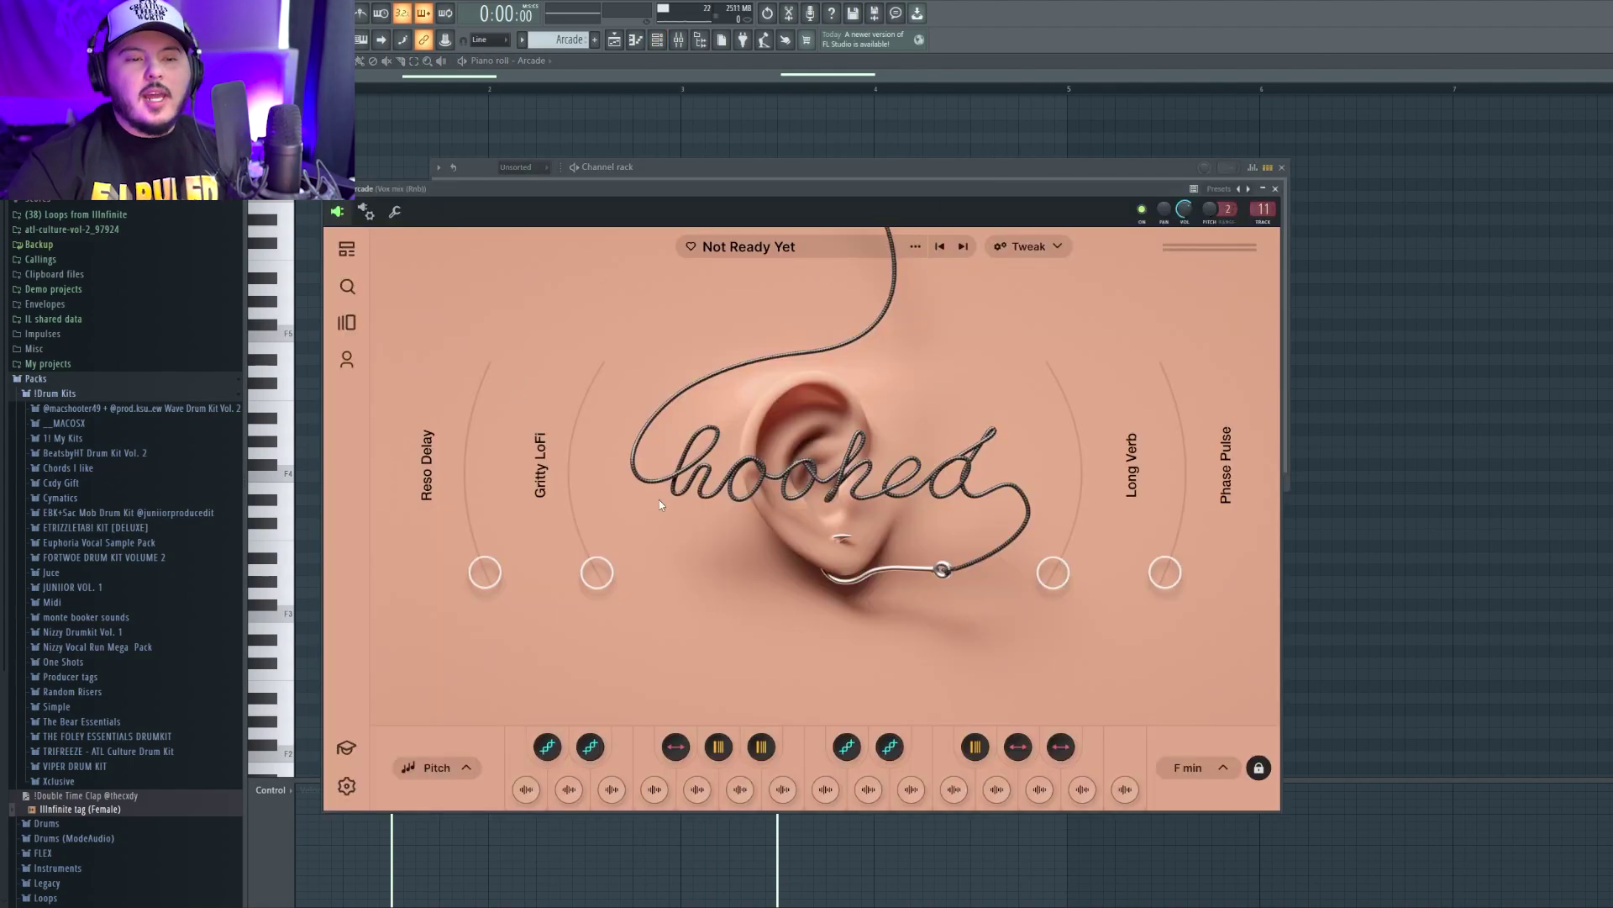
key(F7)
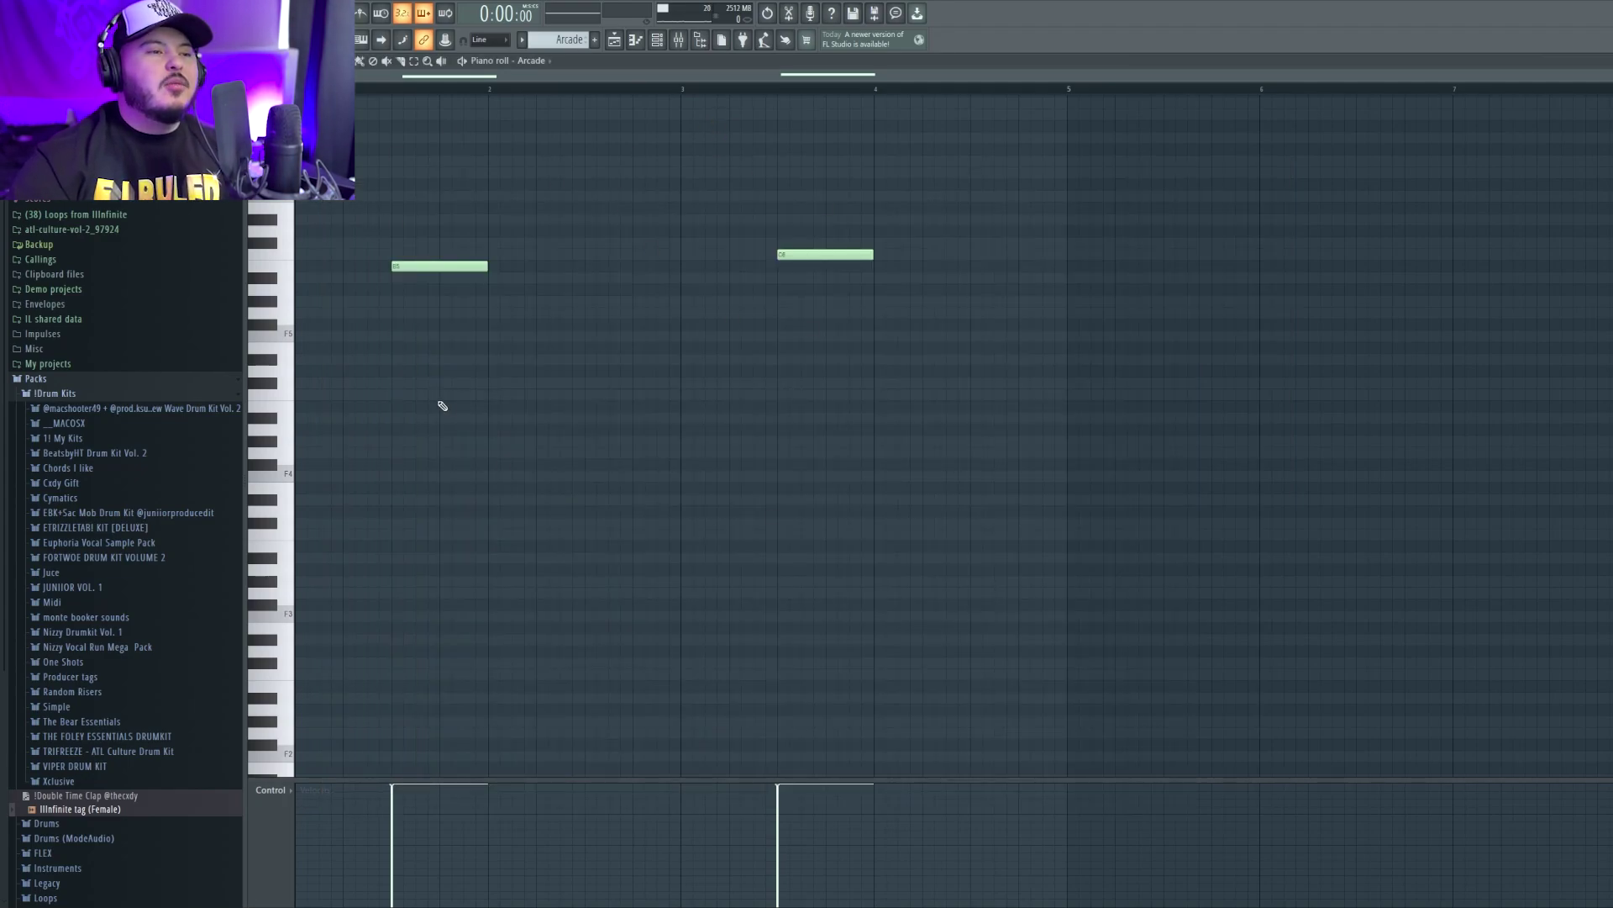
key(space)
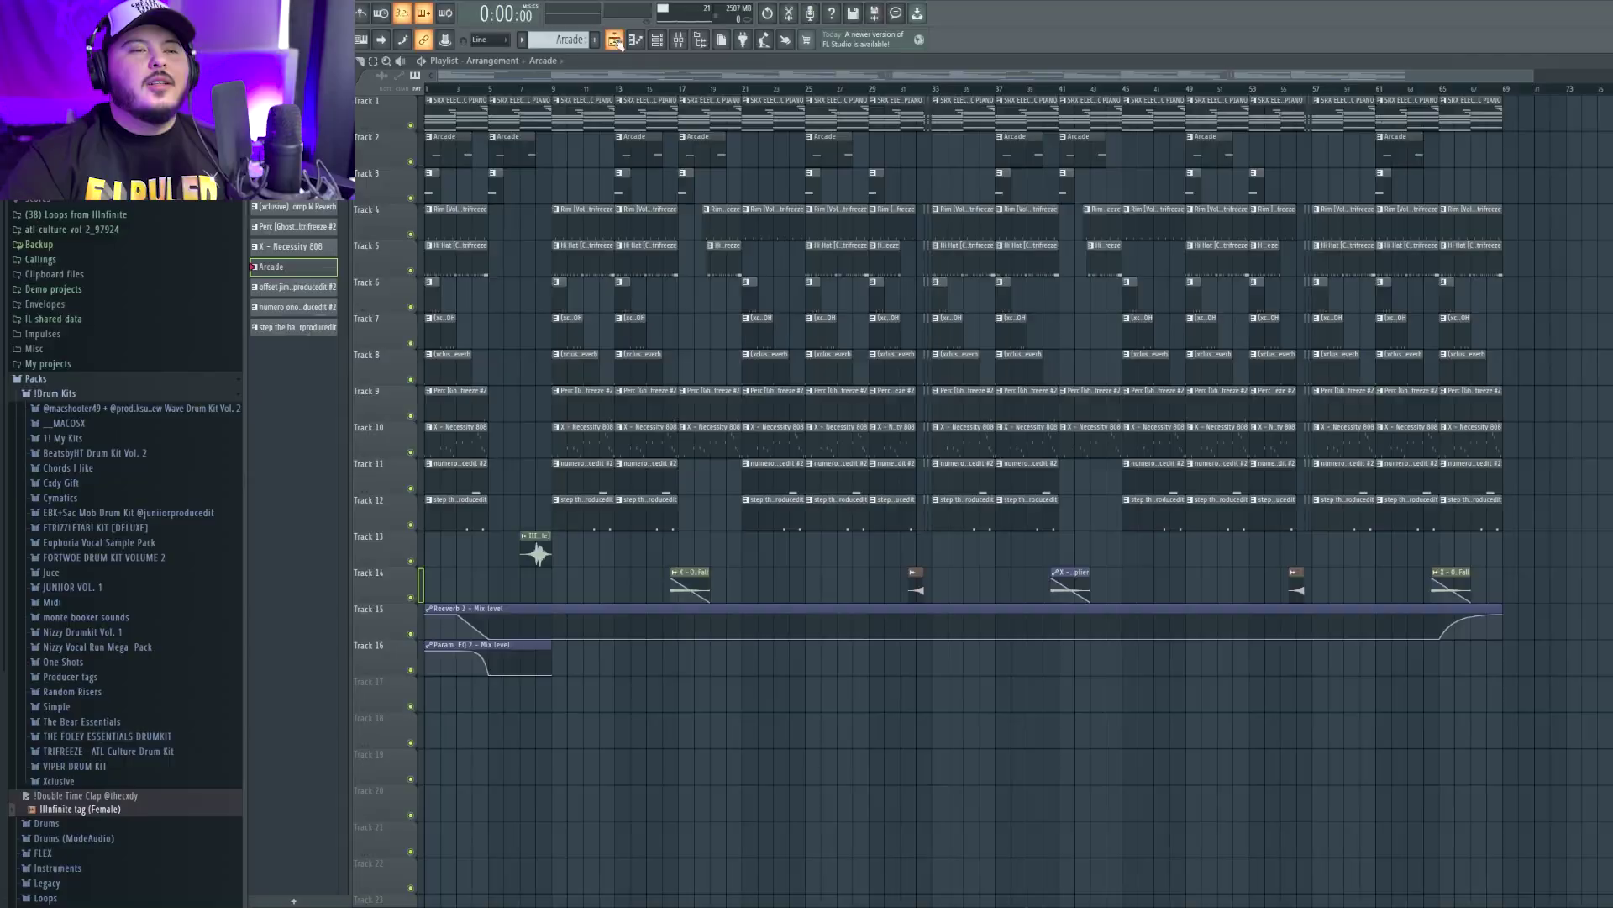
Step: Examine the playlist section starting at bar 9, highlighting its clips, the gap on Track 2 and the next Arcade and stab clips
scroll(516, 99, up, 6)
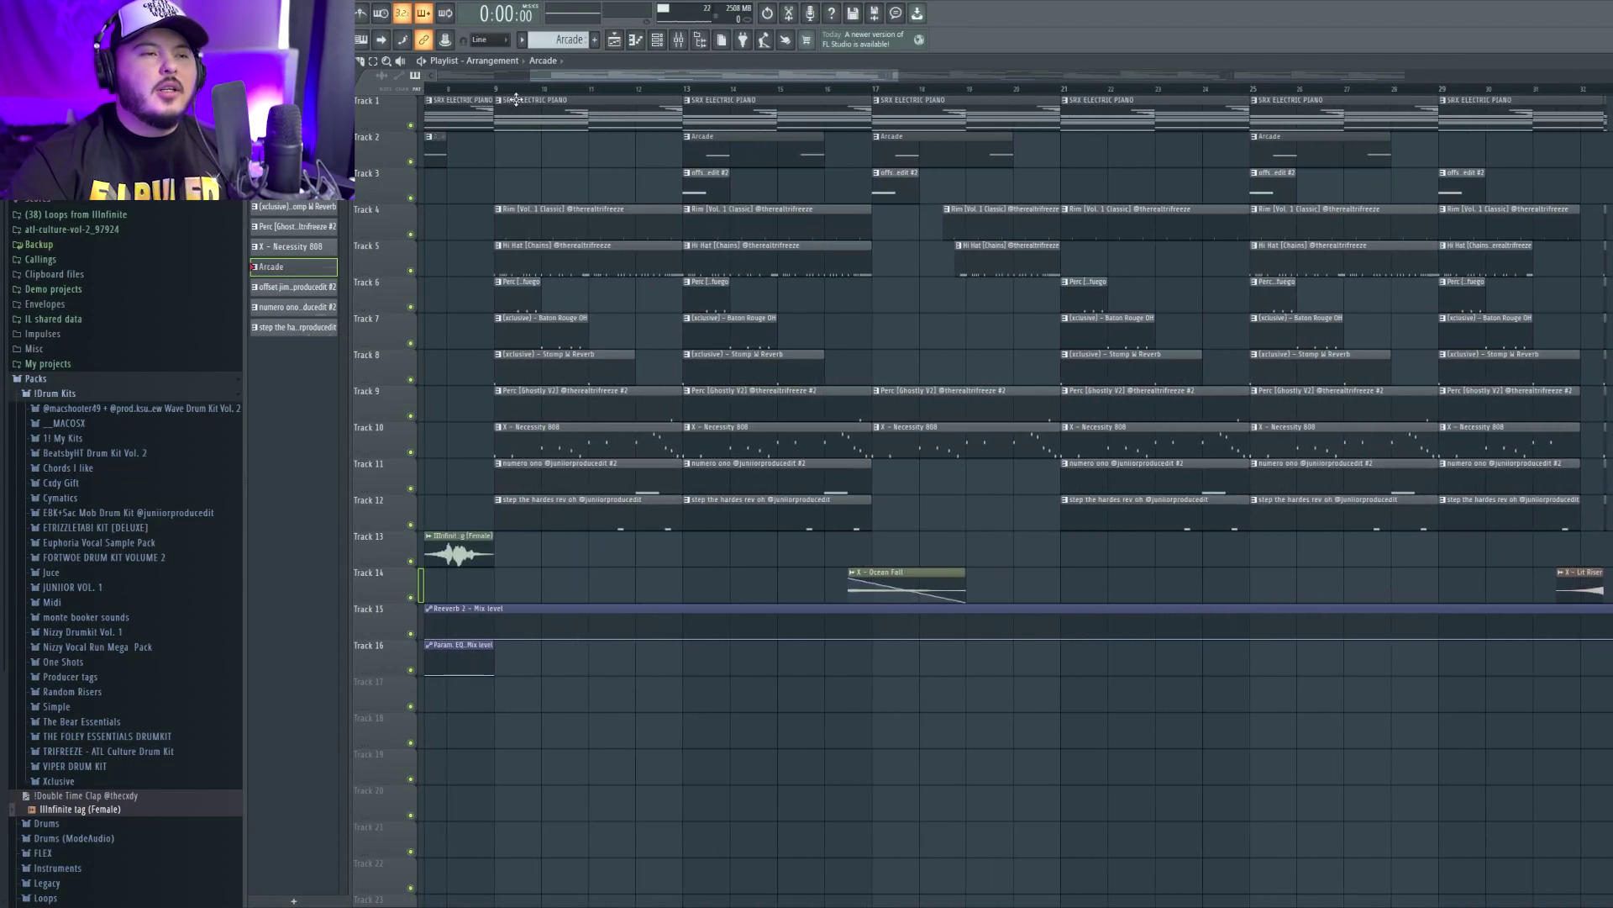
drag(516, 99, 789, 527)
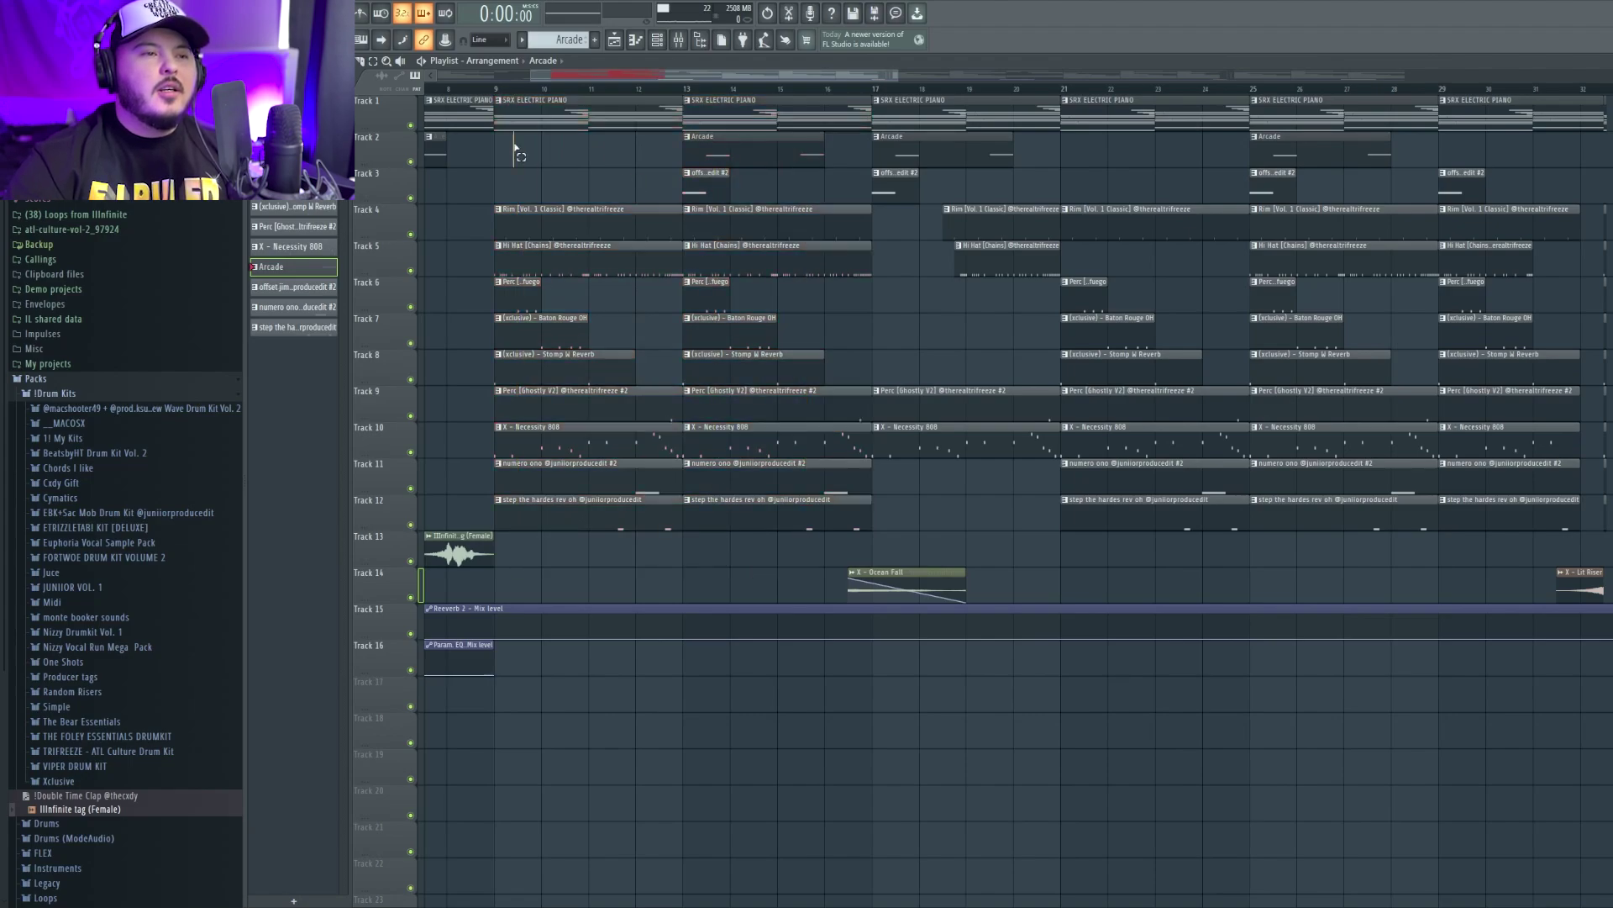
drag(516, 139, 630, 189)
drag(690, 141, 739, 178)
drag(934, 241, 936, 244)
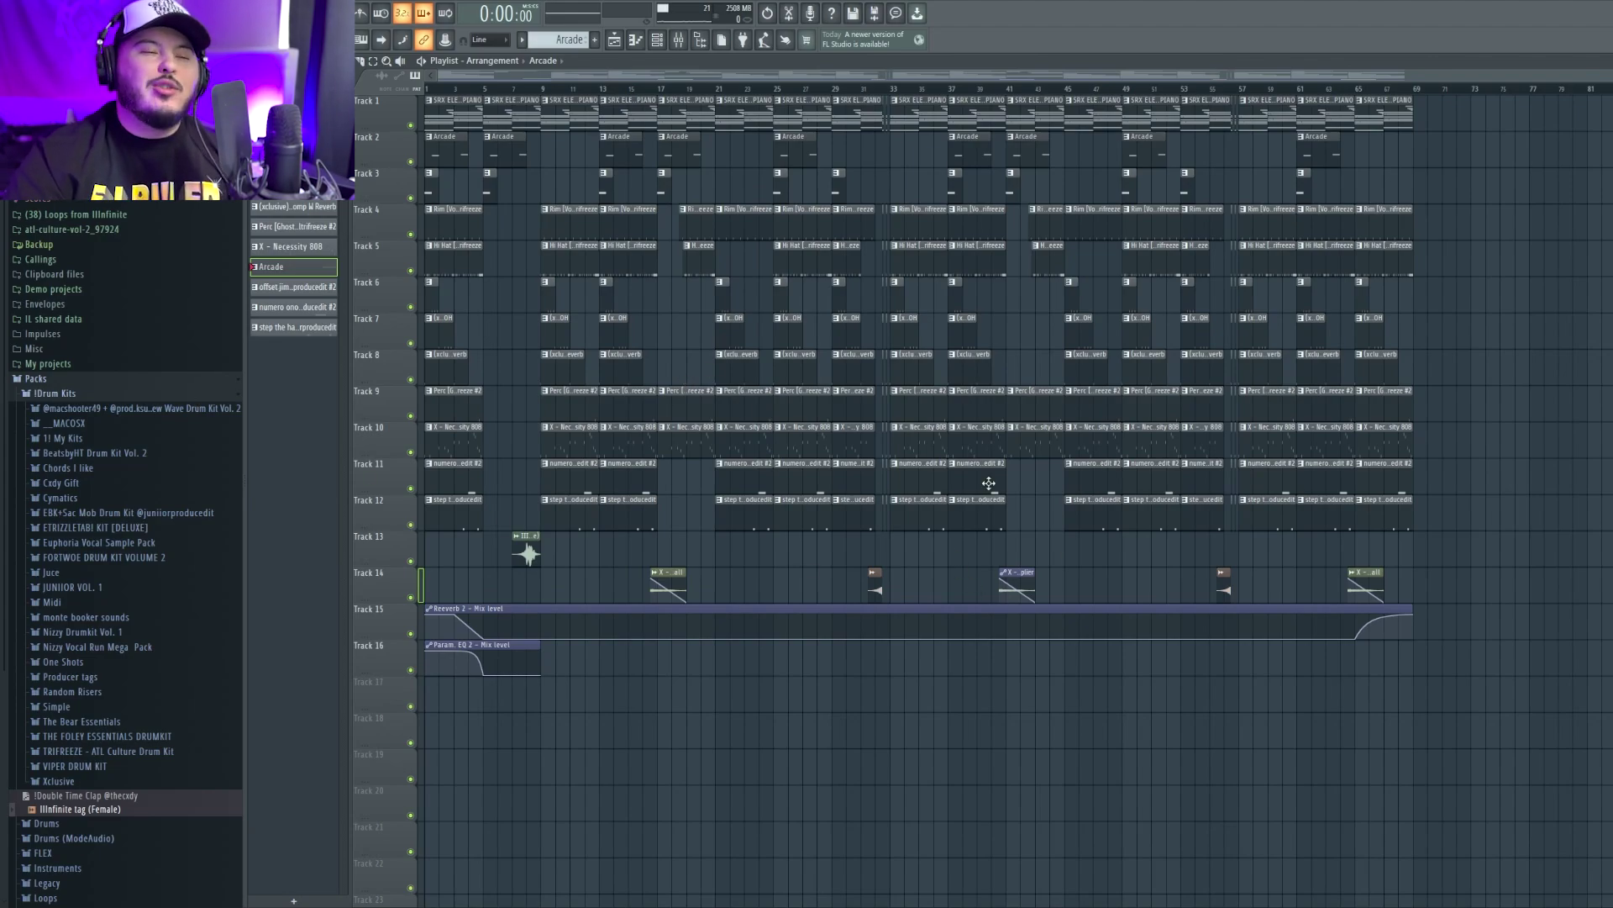
Step: Show the offset stab clip's note in the piano roll, audition the F5 key and locate the sound in the channel rack
double_click(777, 179)
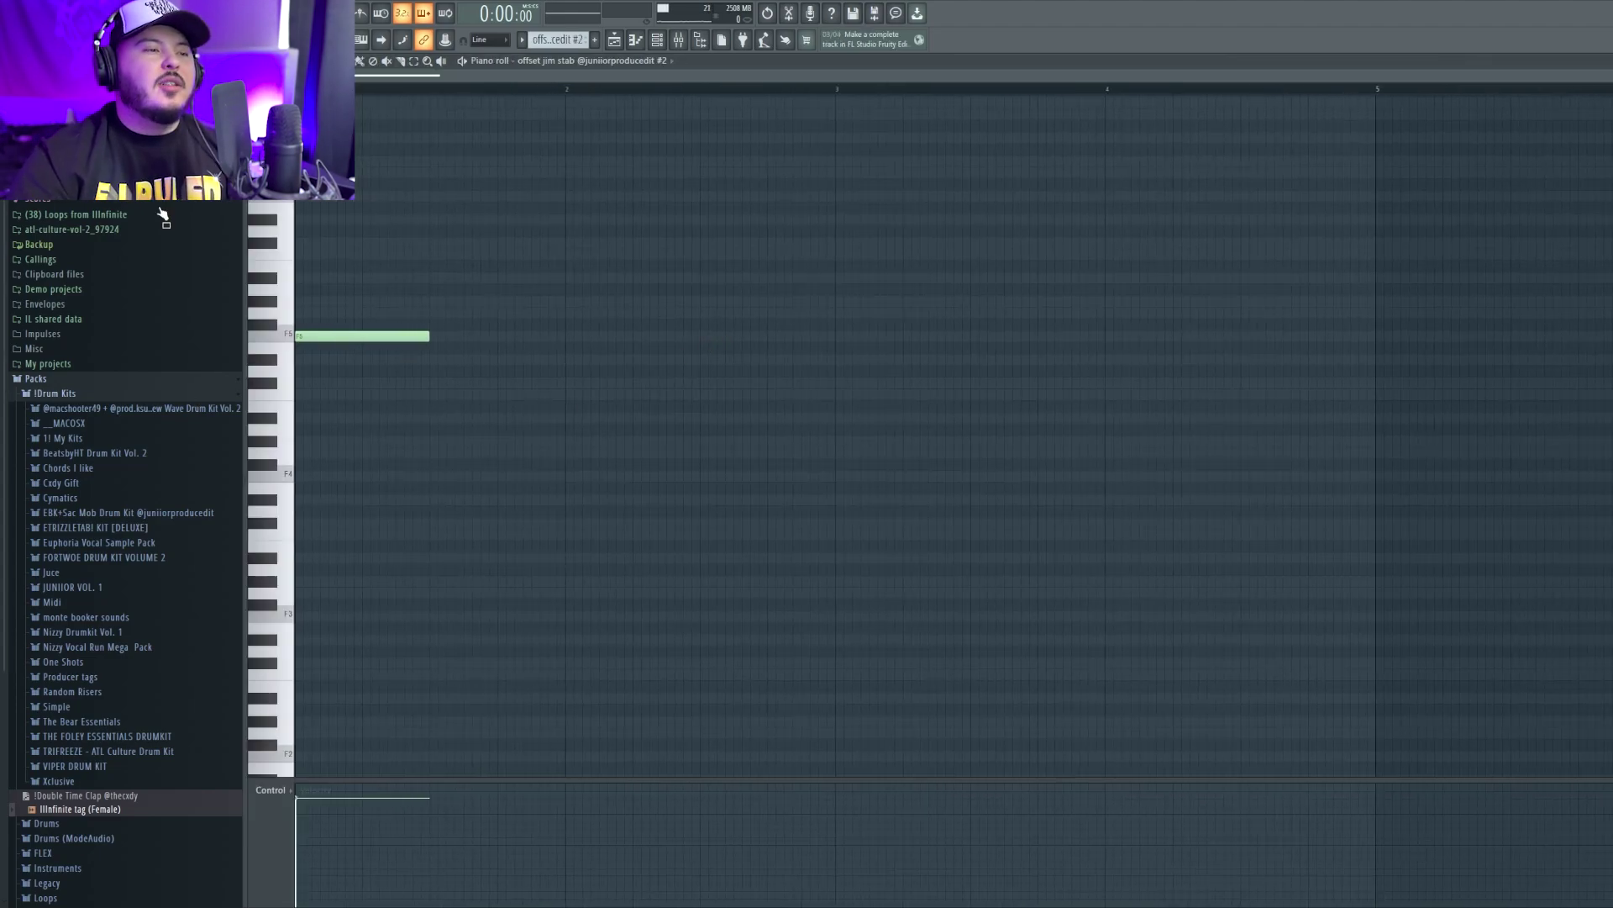
click(280, 337)
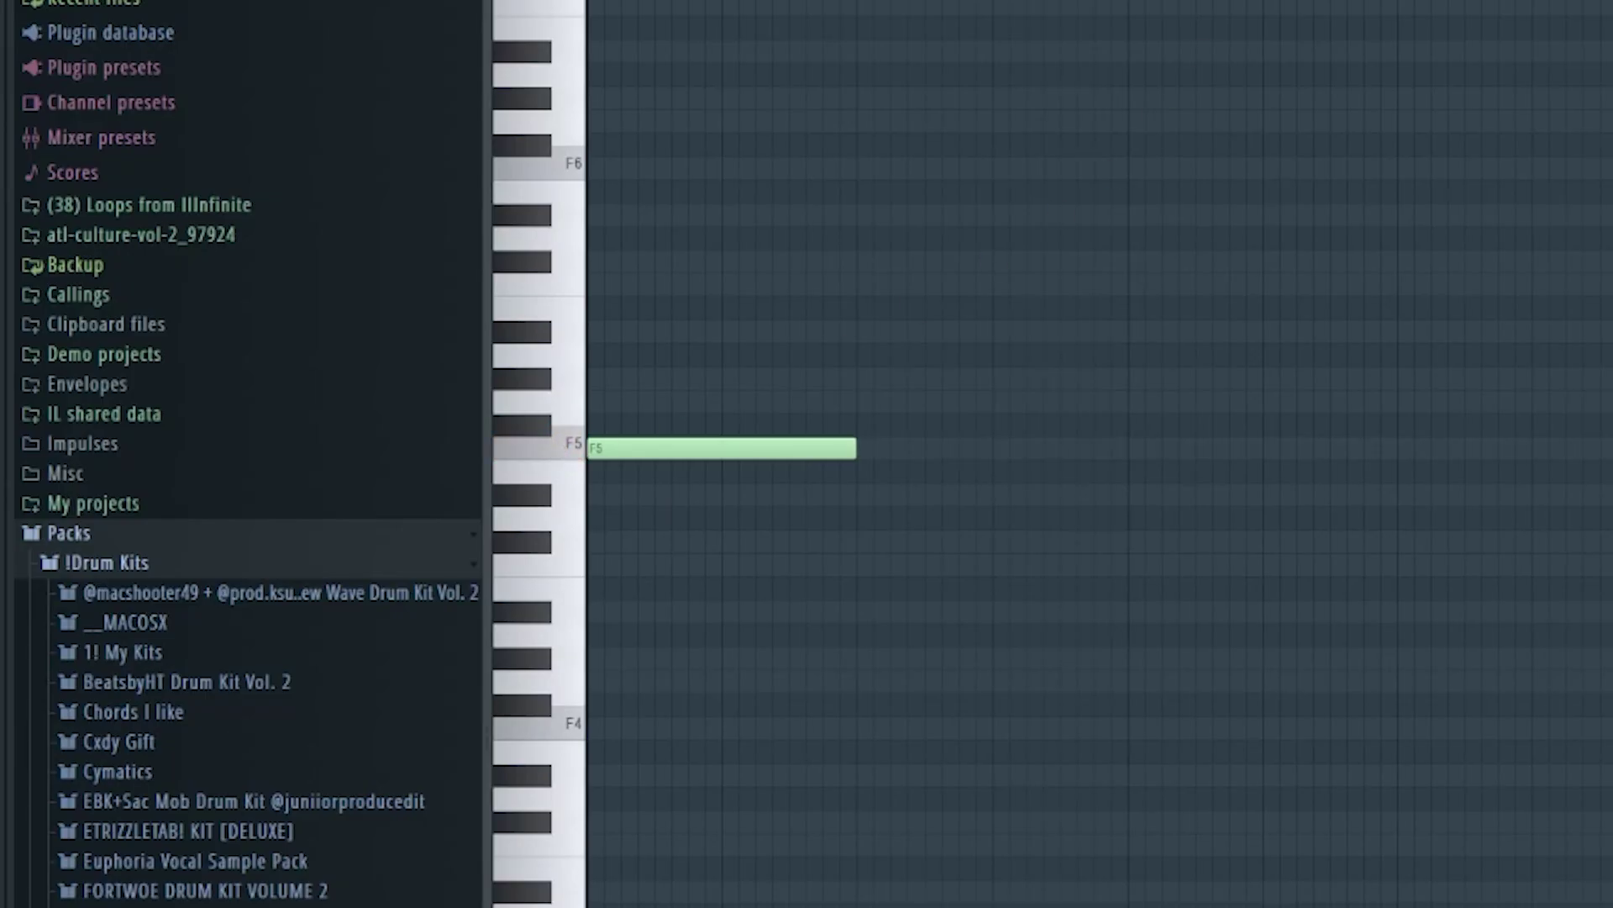
click(678, 40)
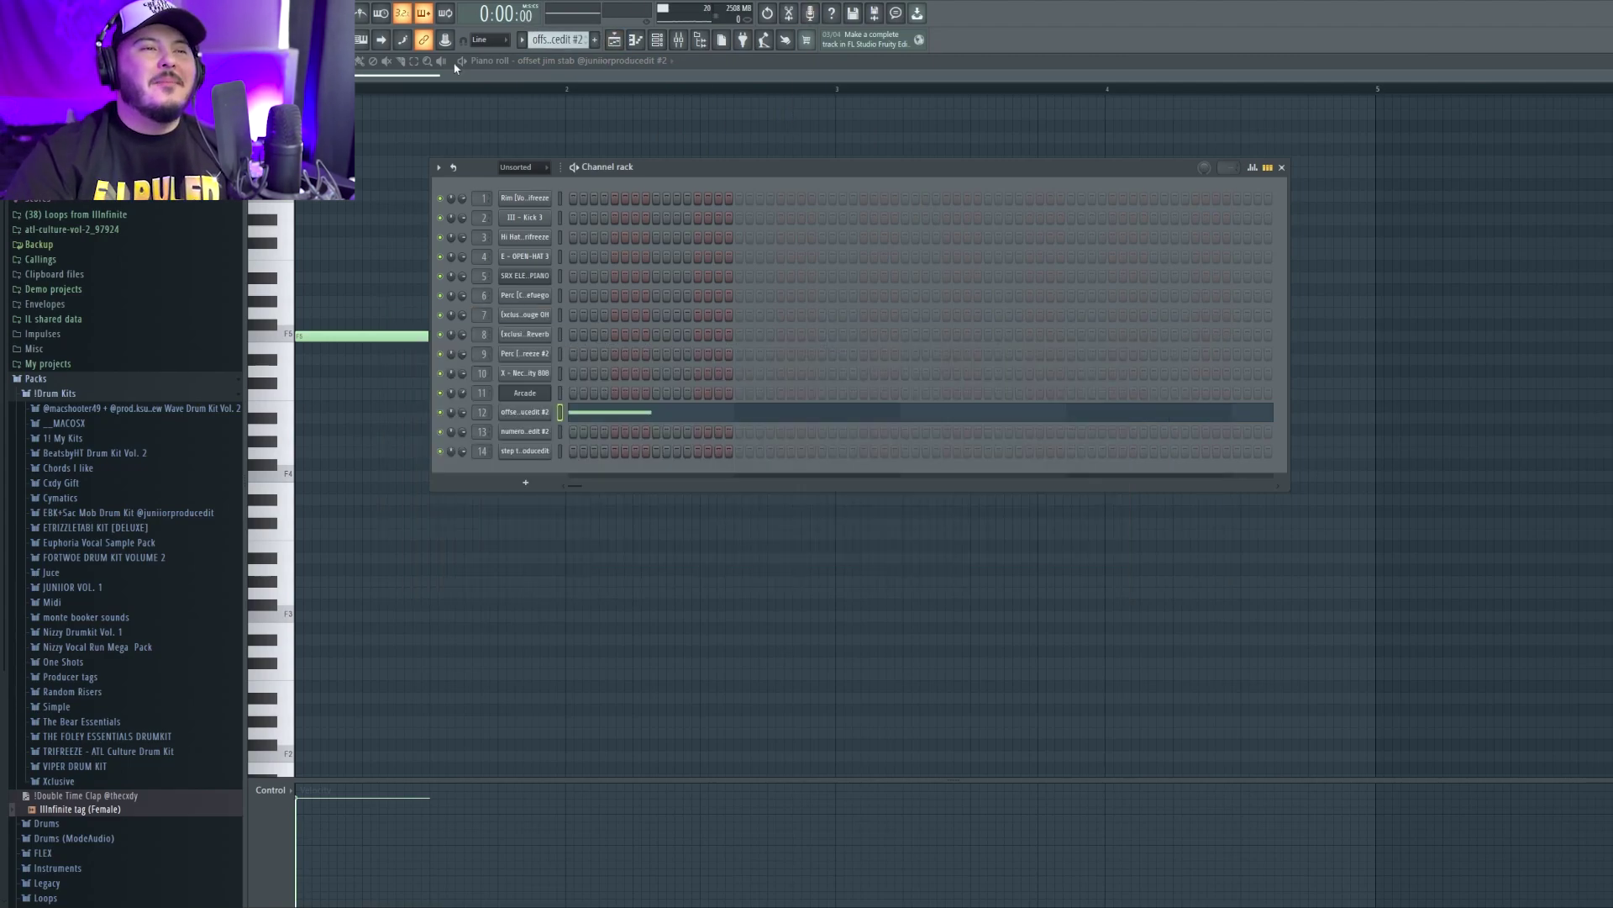
scroll(139, 485, down, 3)
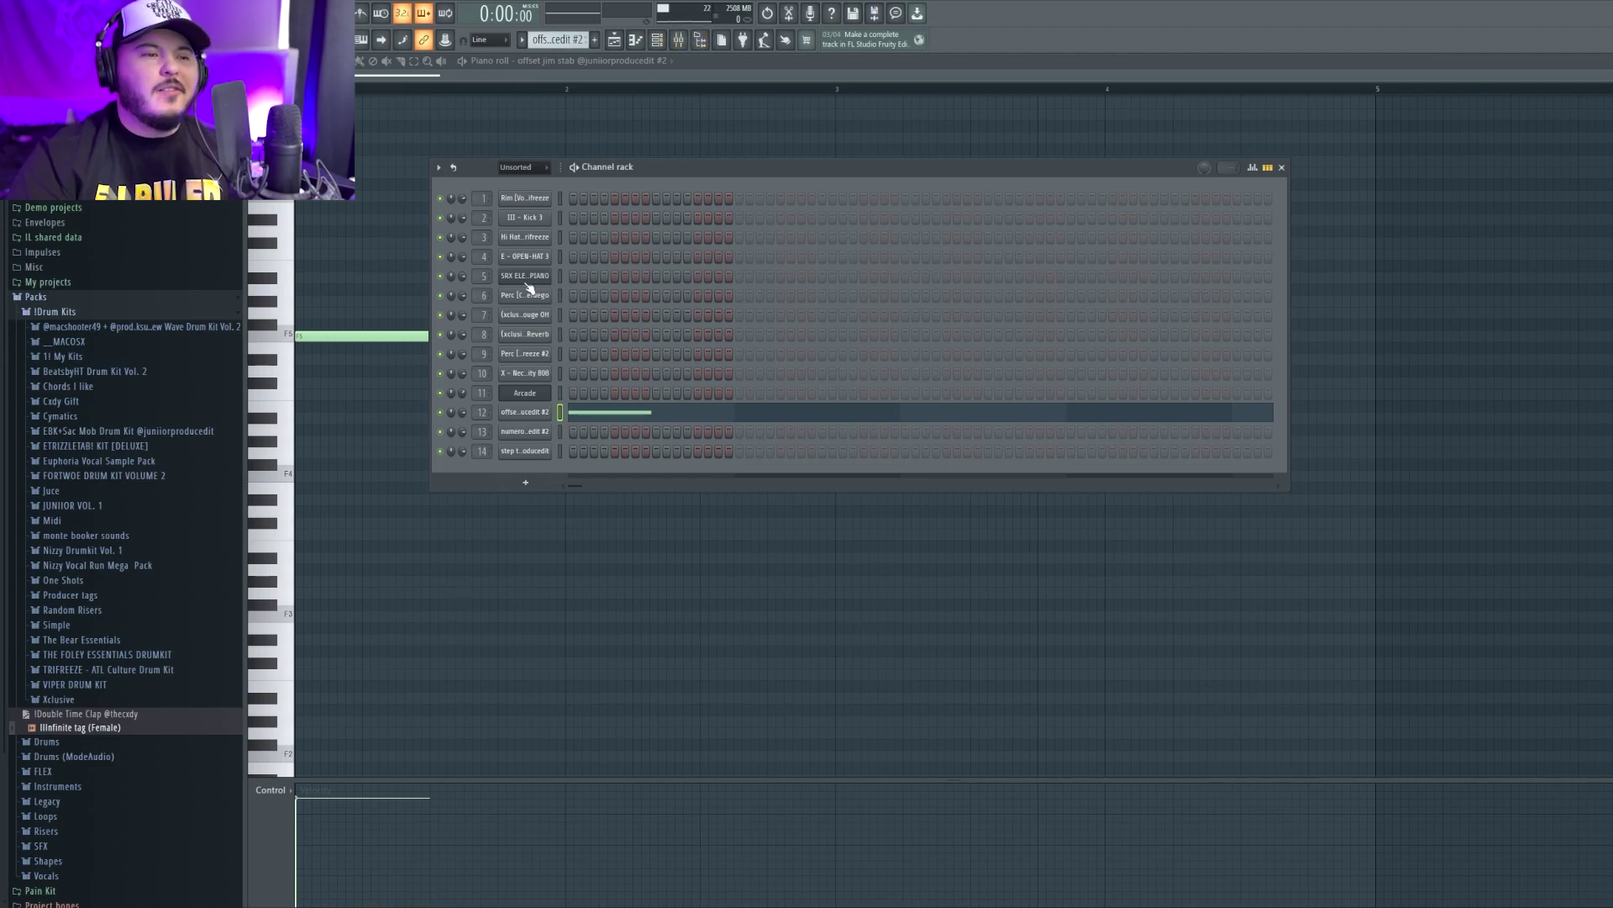
Step: Return to the playlist, show the Rim pattern's notes in the piano roll and play them back
click(614, 41)
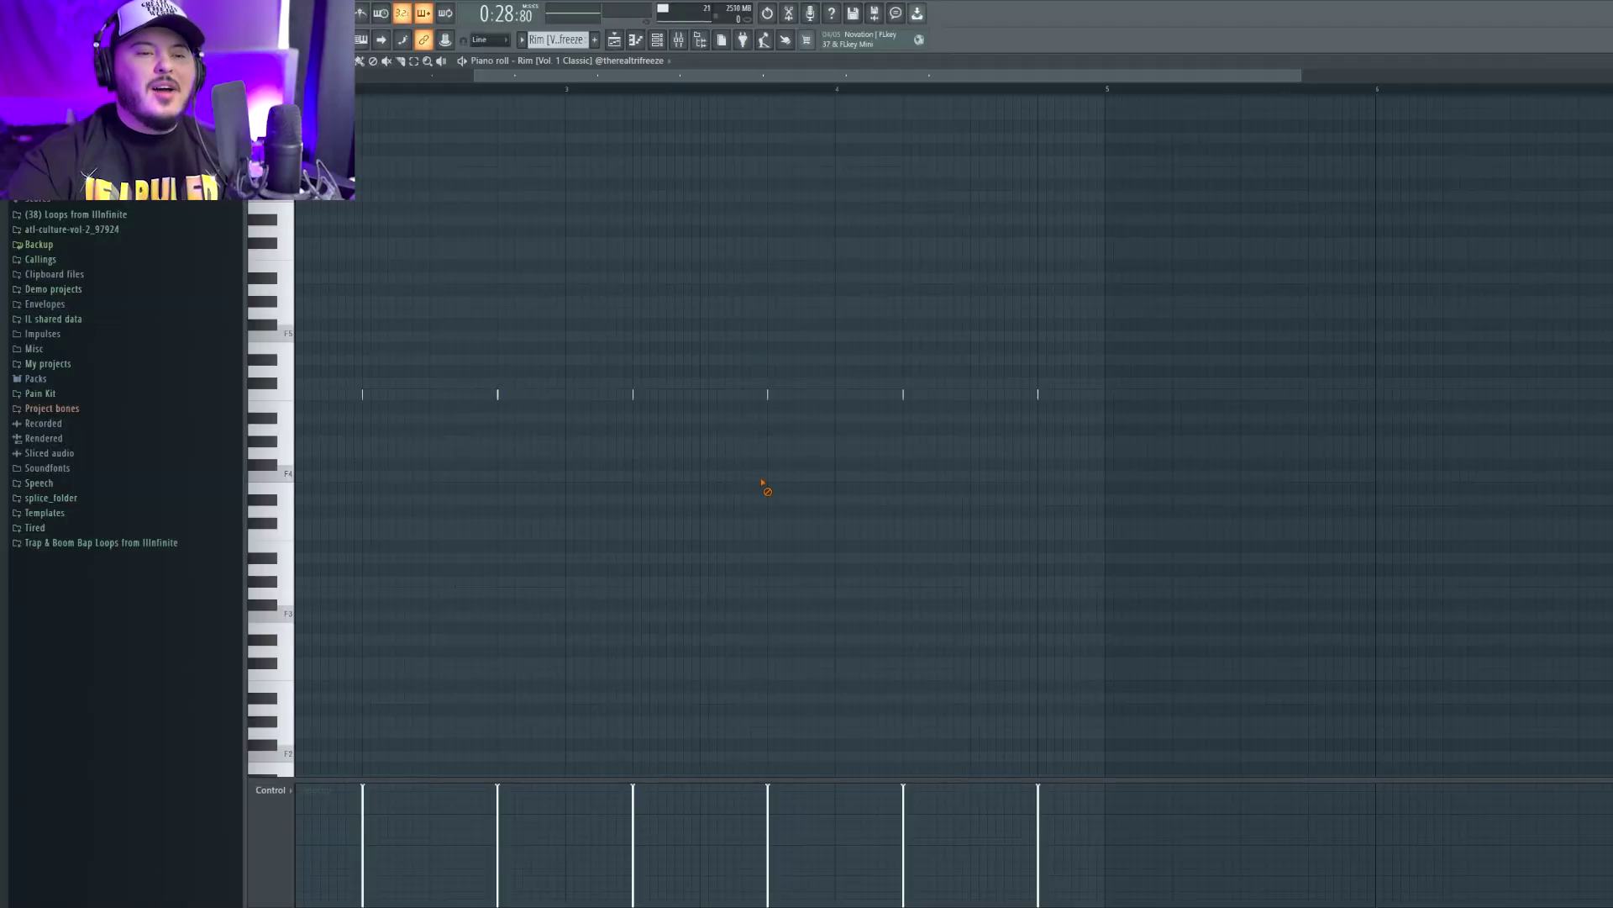
scroll(764, 487, down, 2)
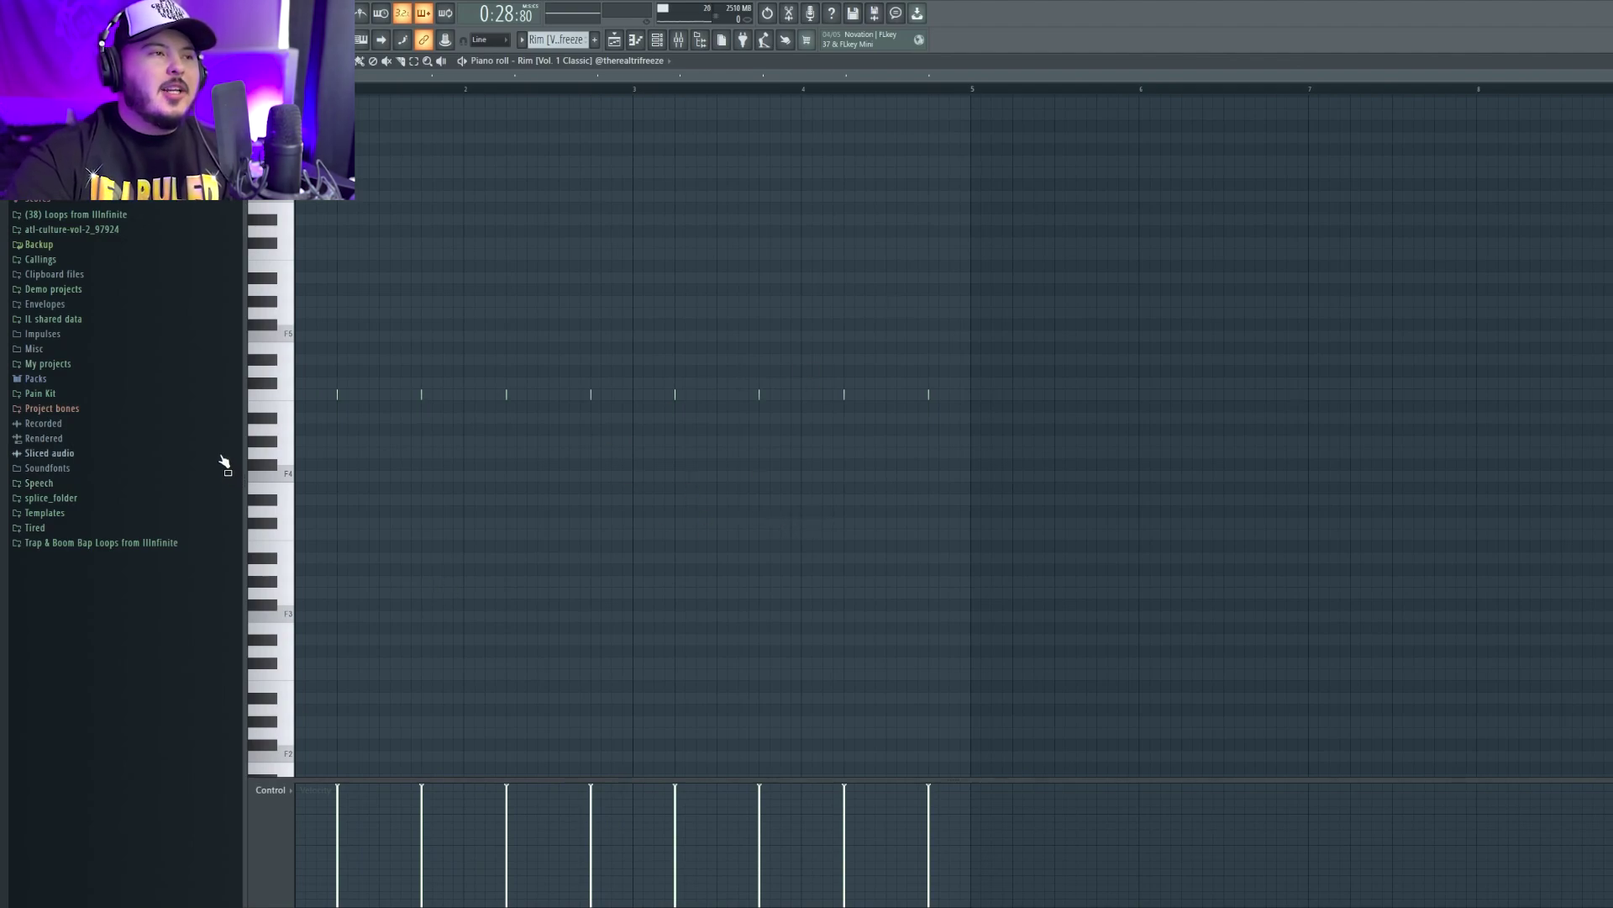
scroll(325, 316, up, 3)
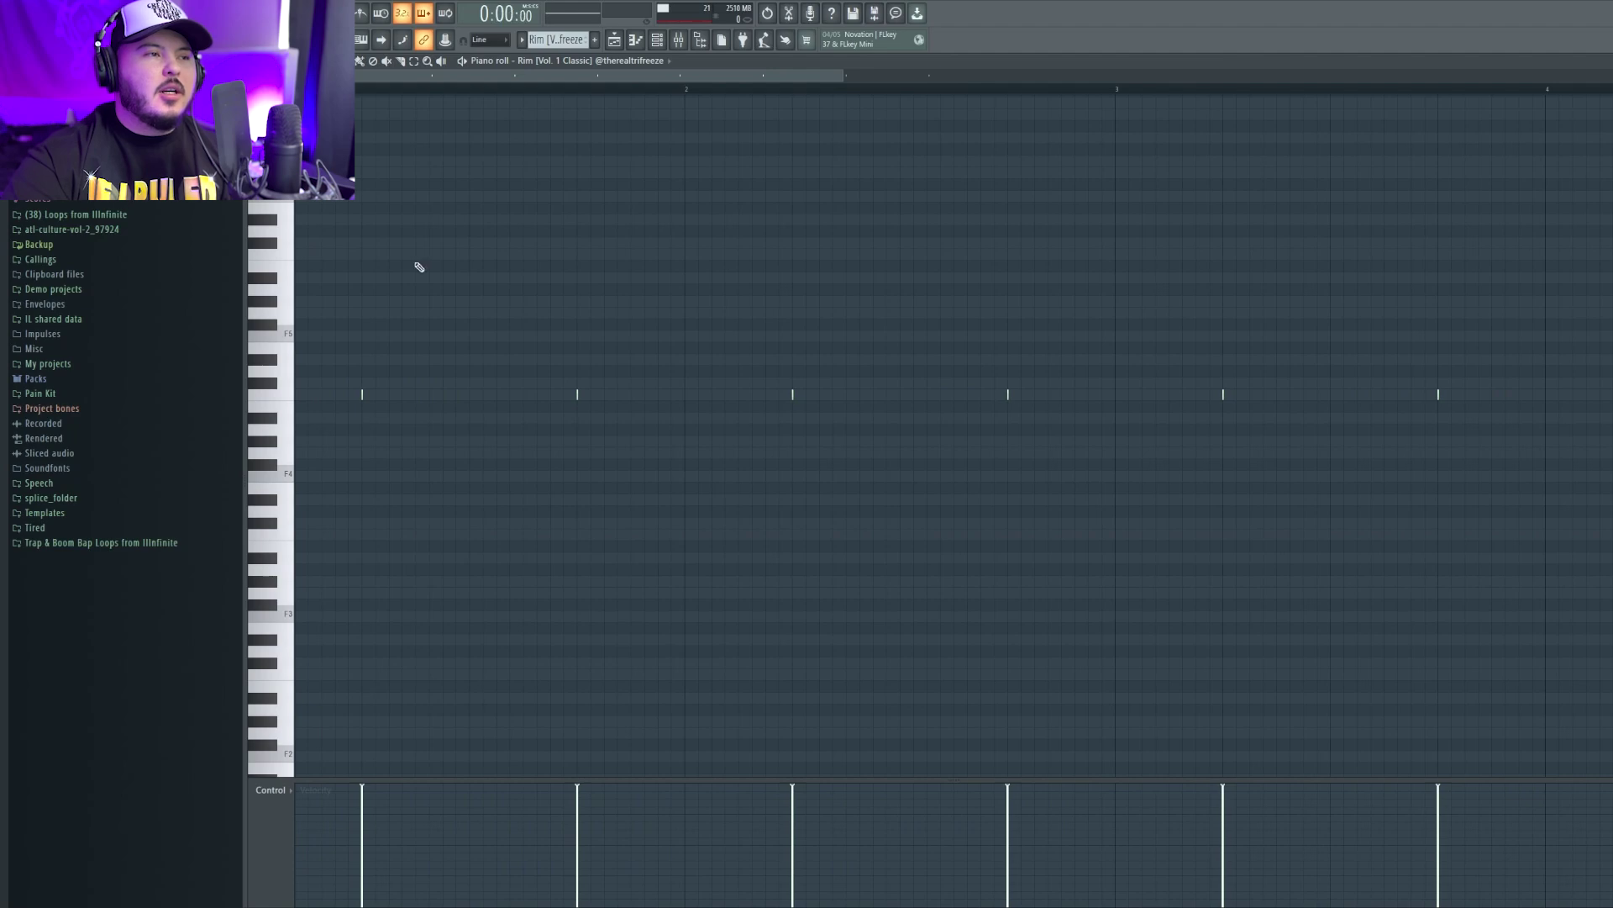
key(space)
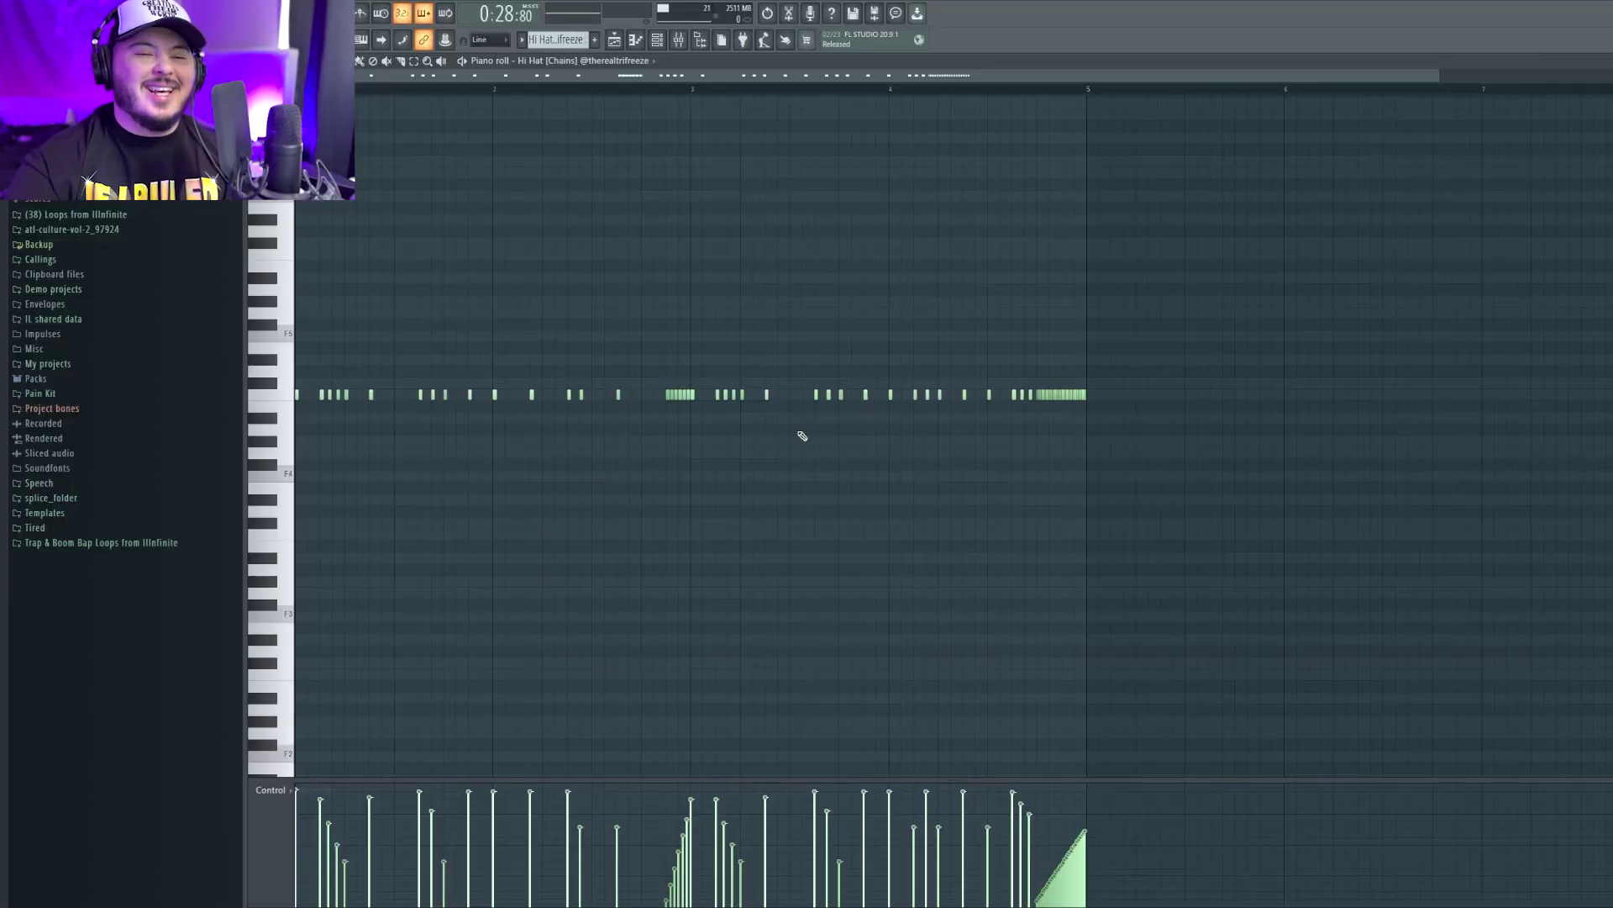
Step: Play back the Hi Hat pattern and highlight the closely spaced group of notes just after its first hit
scroll(328, 479, up, 1)
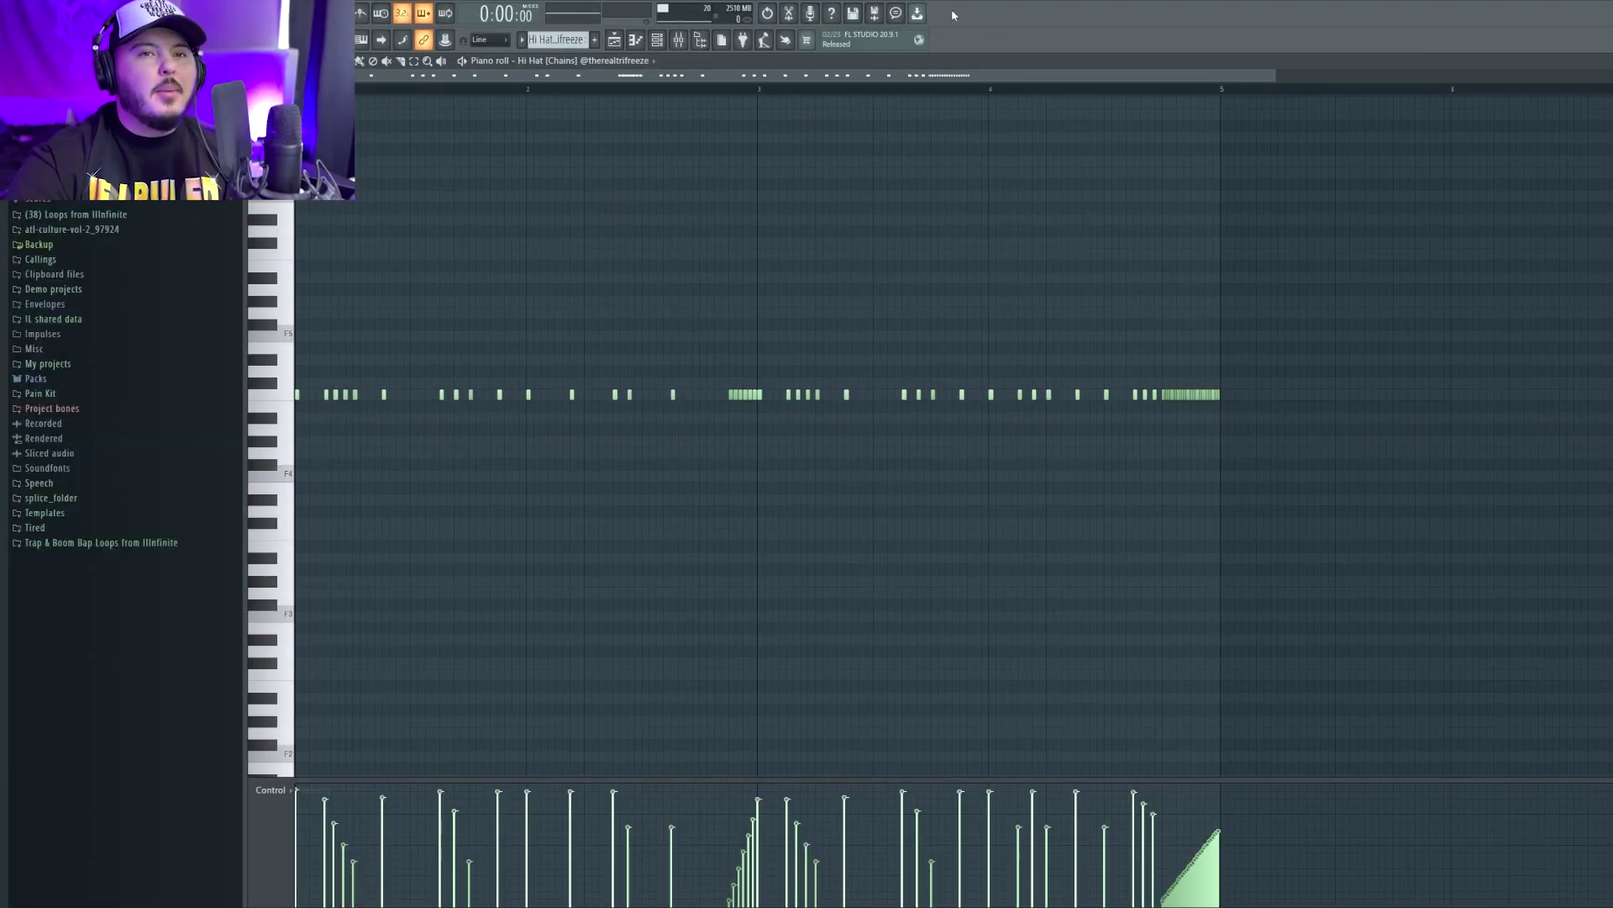
key(space)
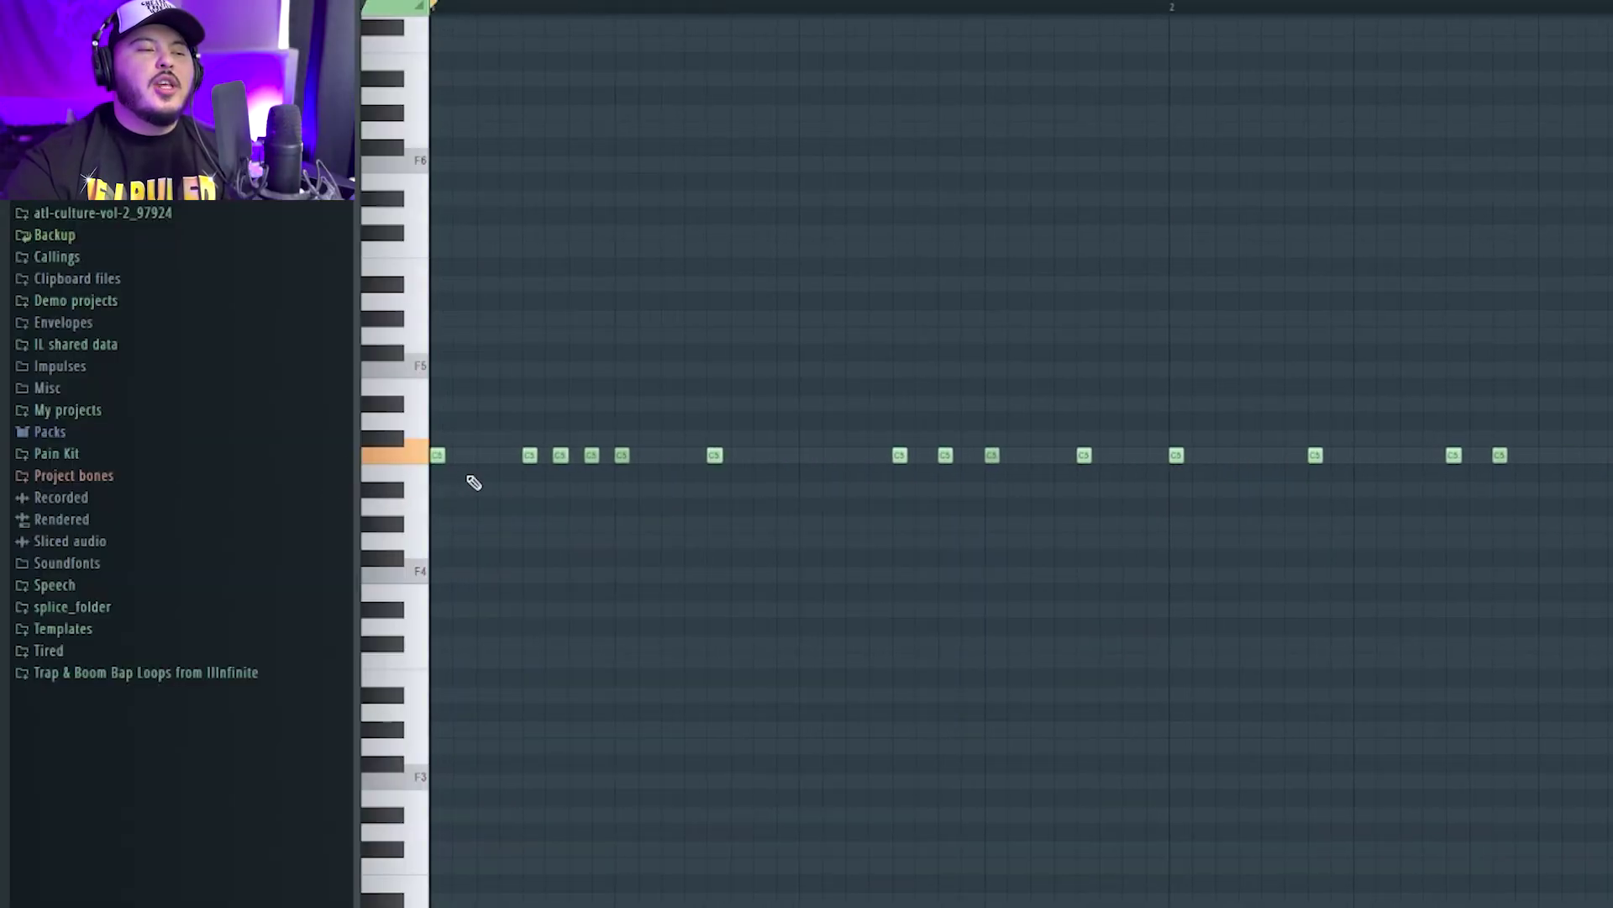
drag(511, 412, 649, 530)
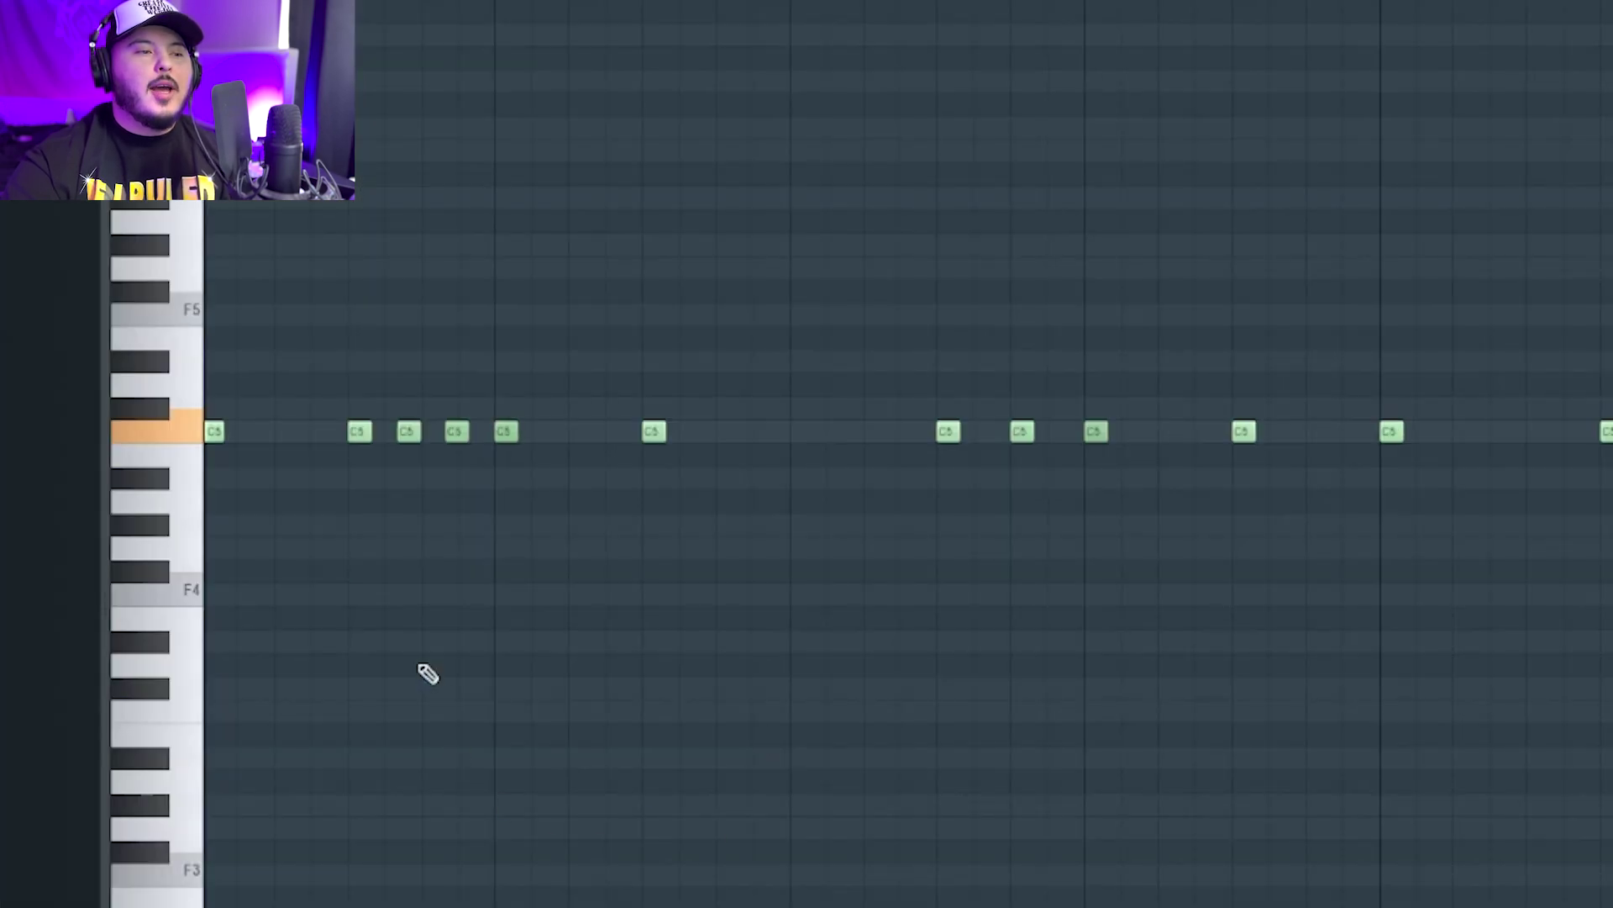
scroll(256, 559, up, 2)
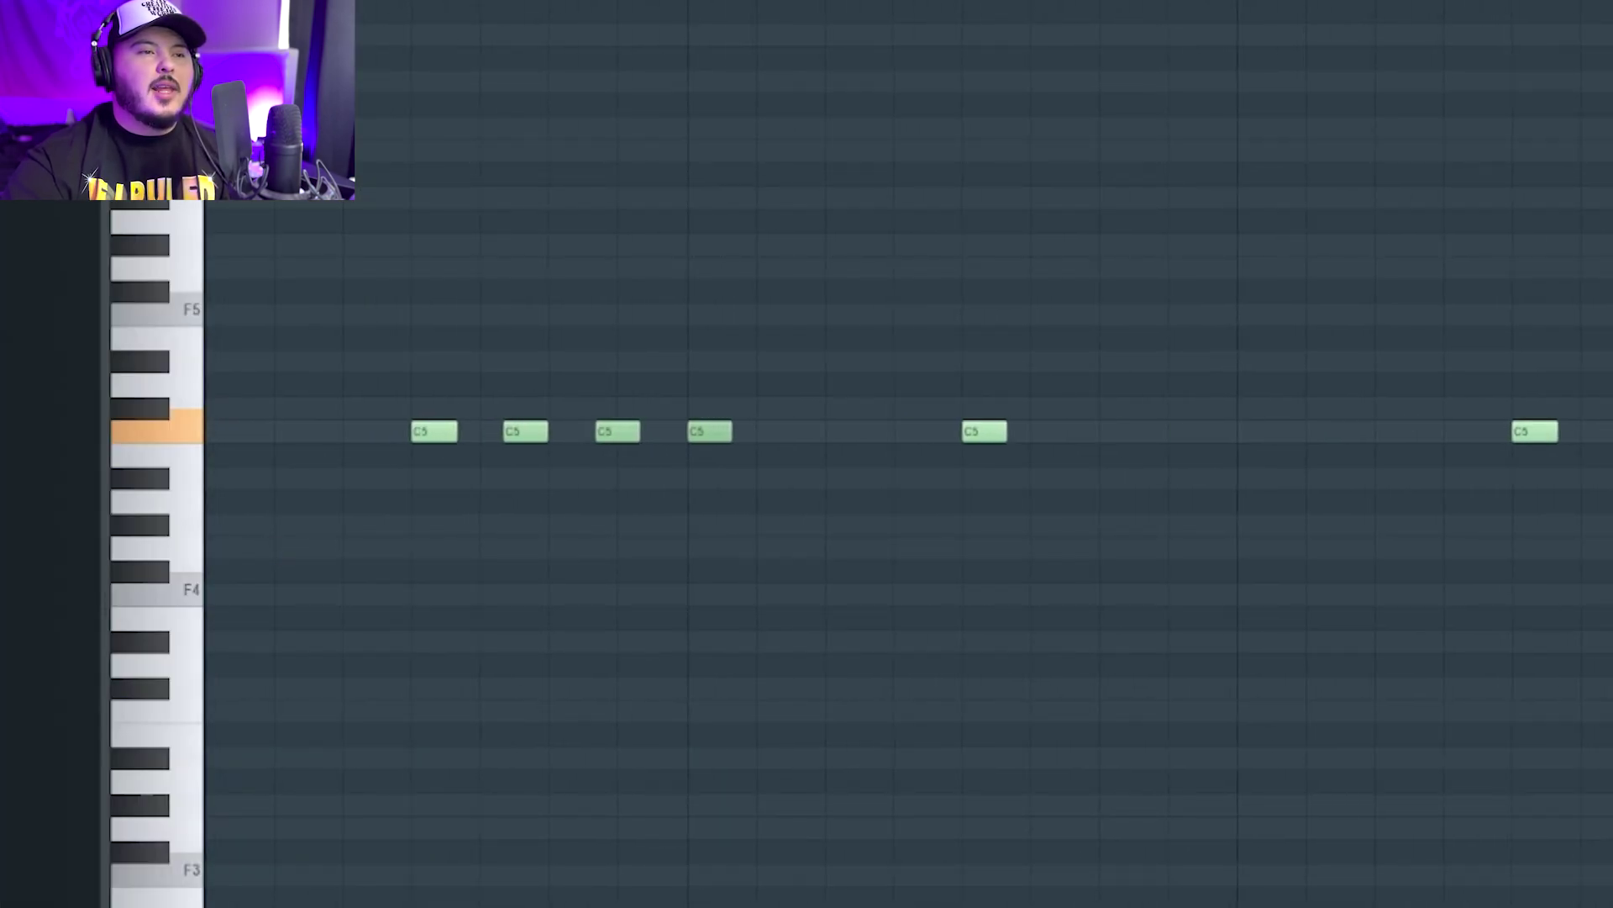
drag(391, 351, 655, 586)
scroll(605, 737, down, 2)
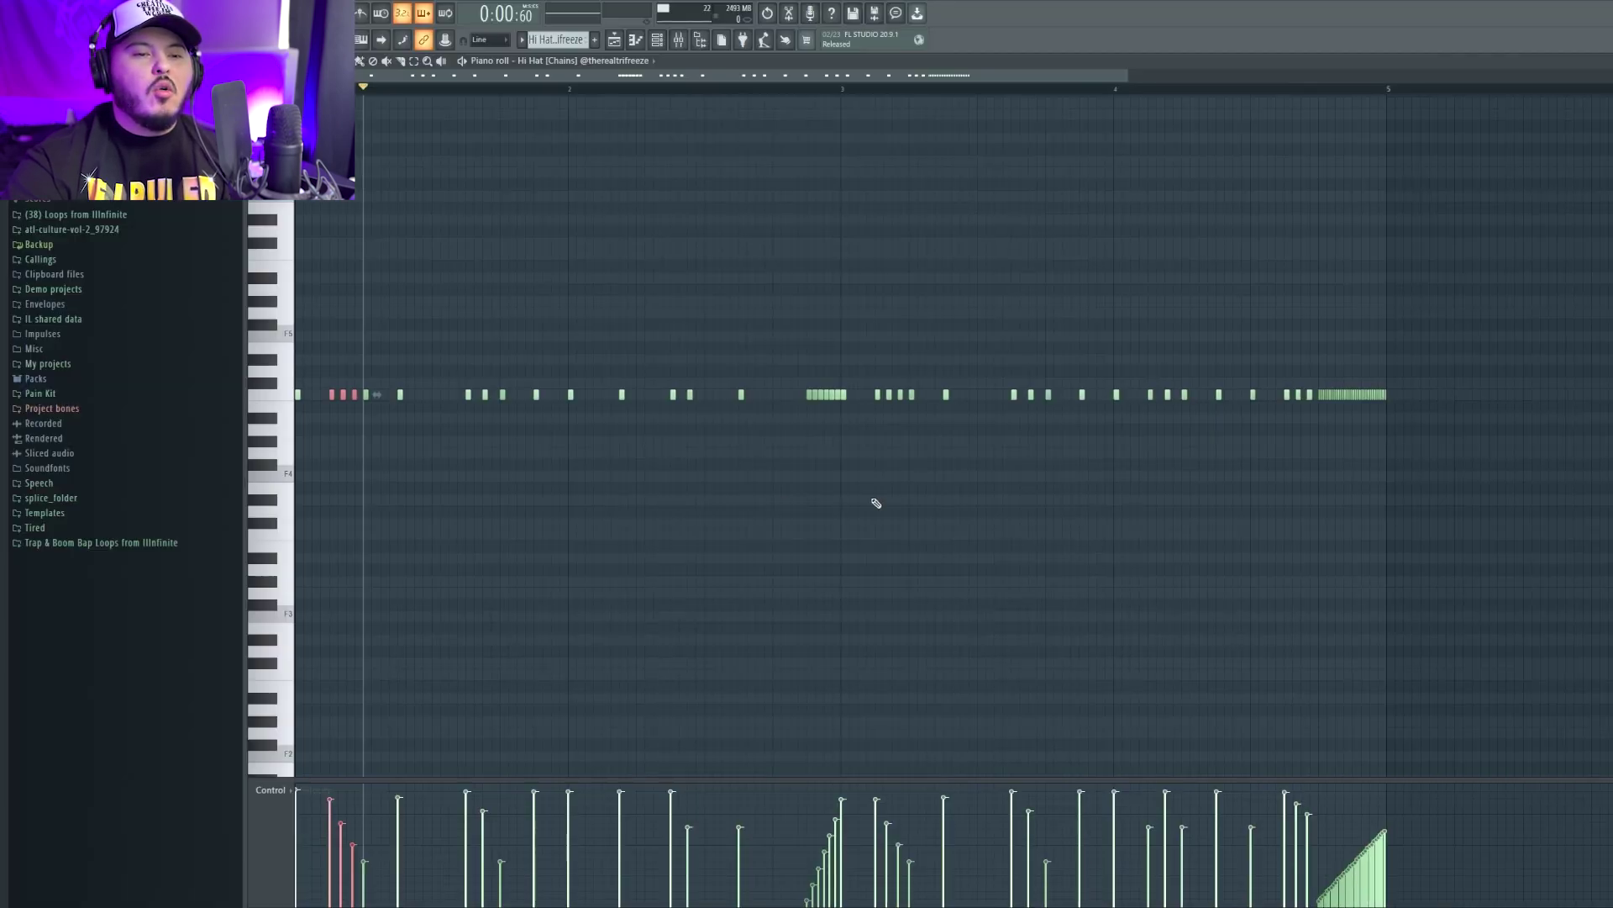
scroll(871, 497, up, 1)
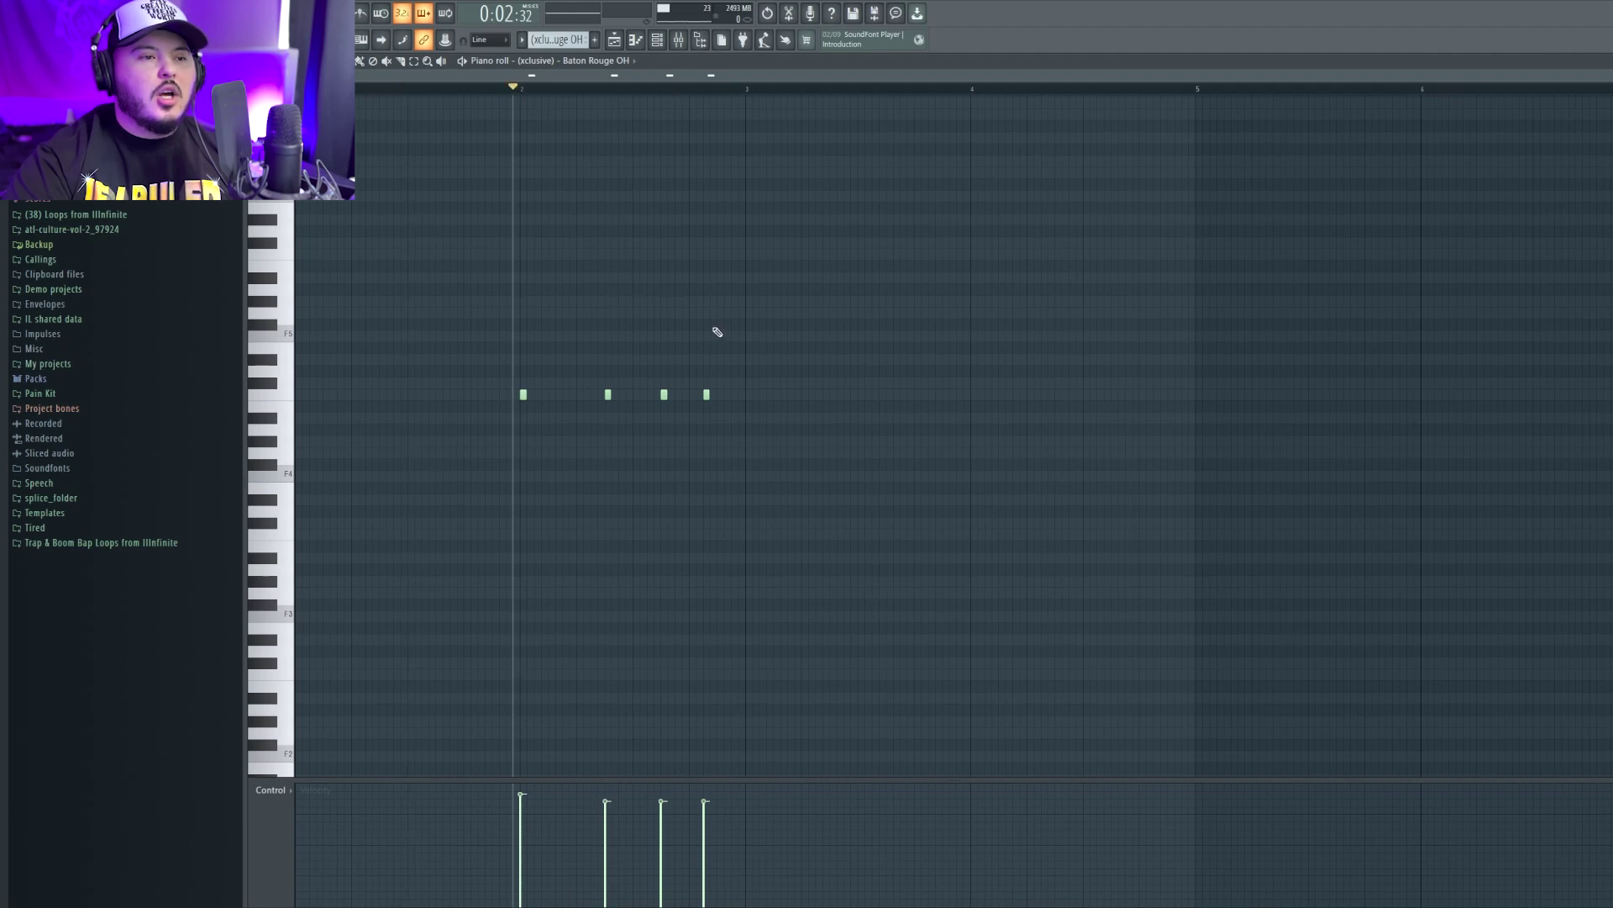
Step: Play back the four-note Baton Rouge OH pattern in the piano roll, then stop it
scroll(813, 455, up, 2)
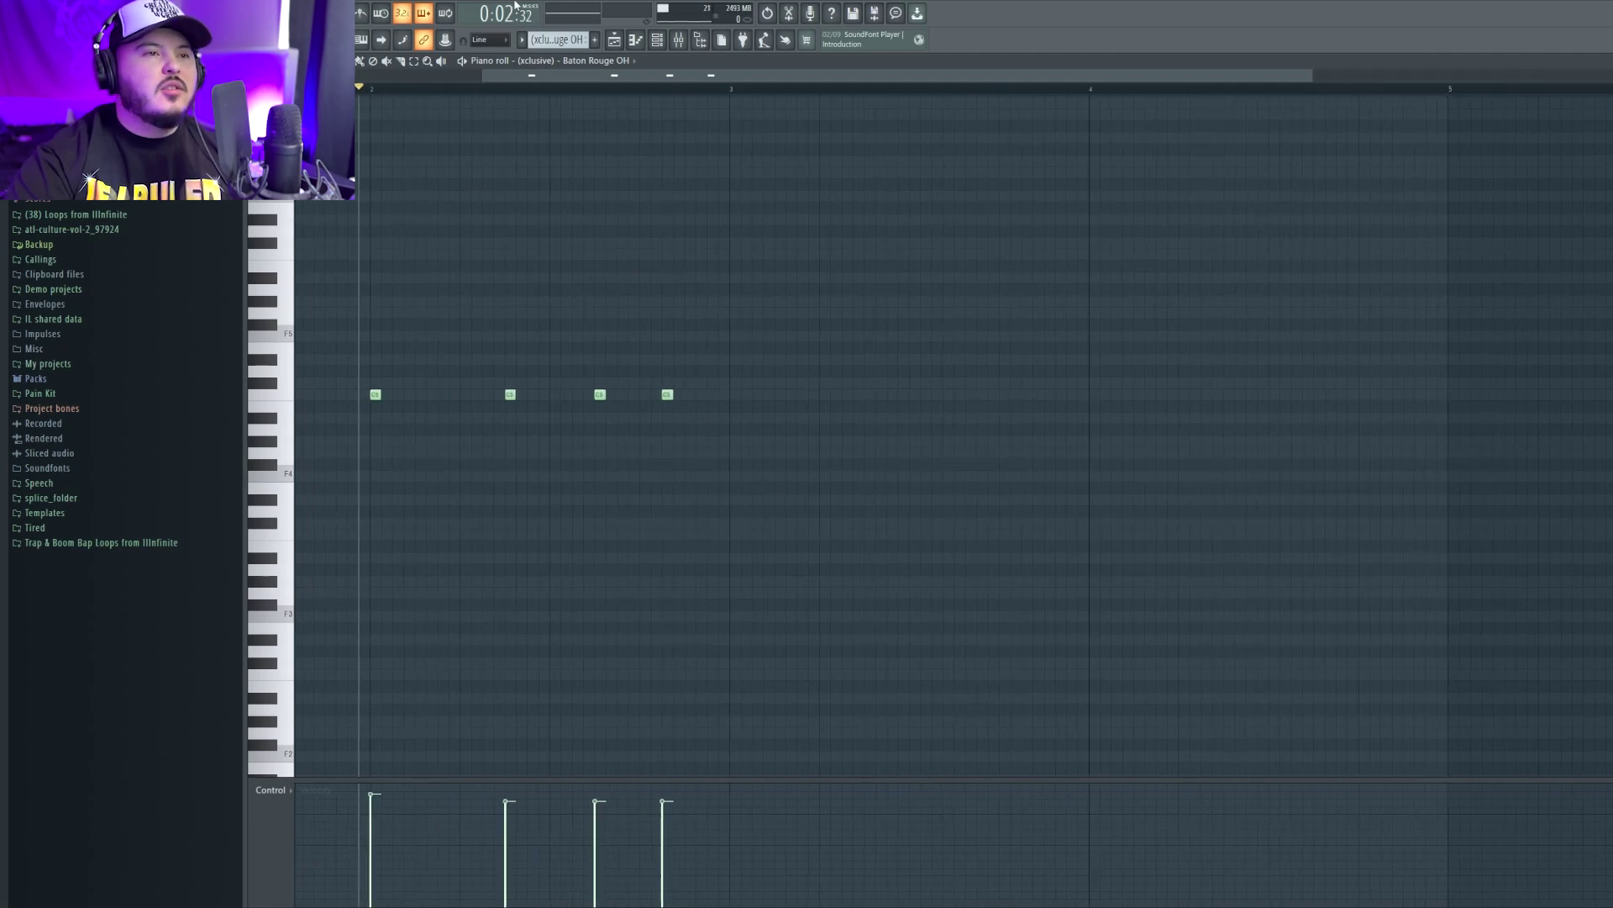
key(space)
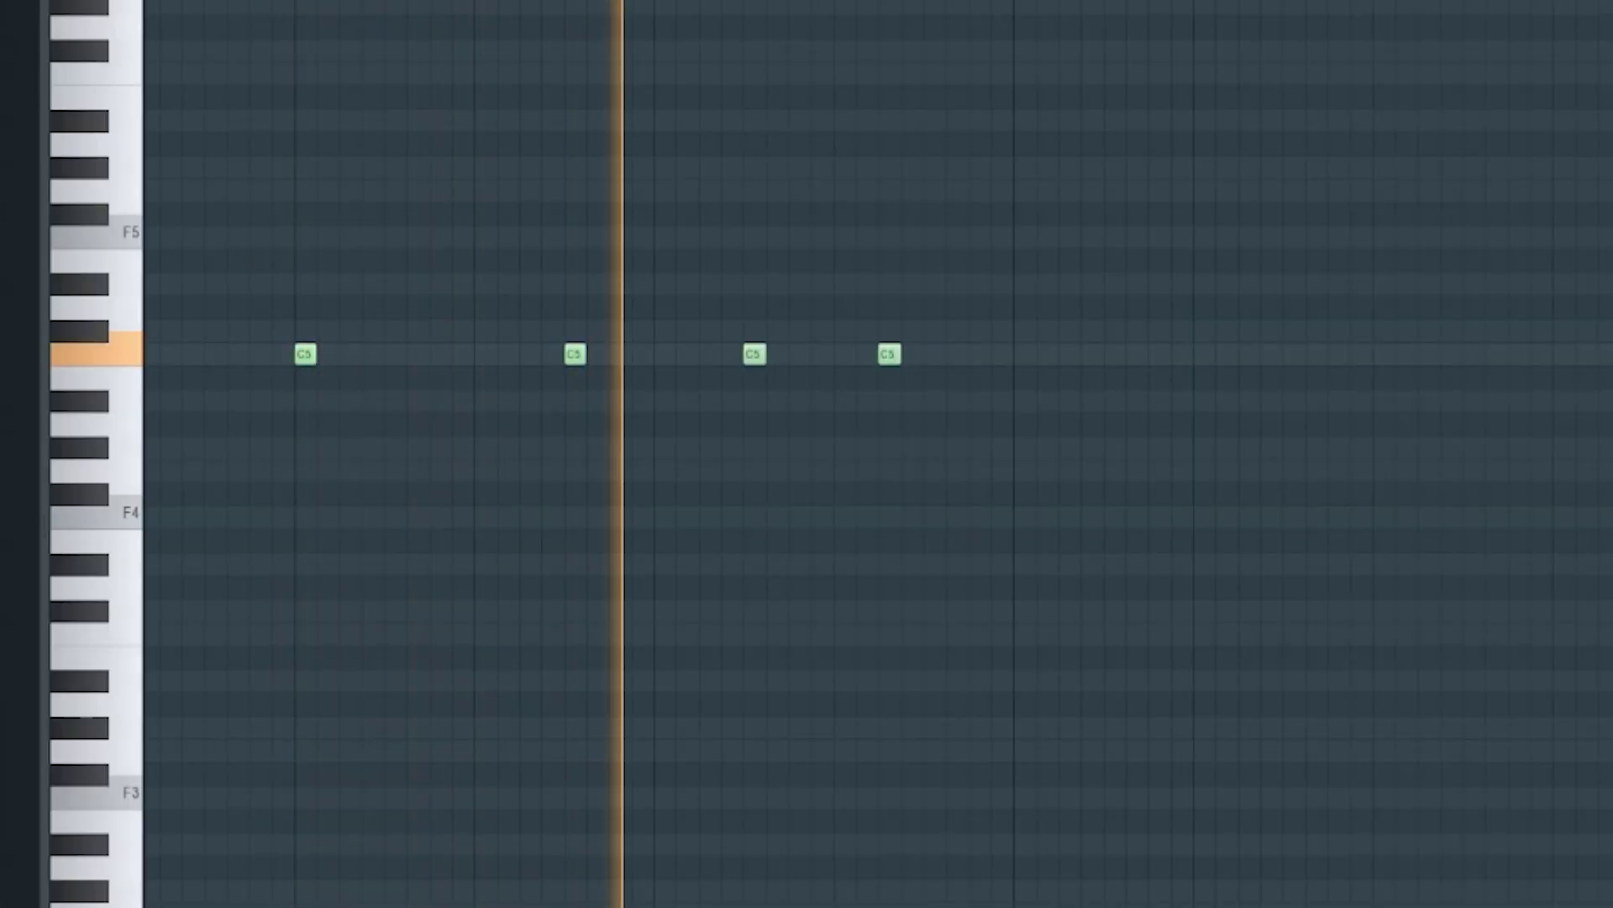
key(space)
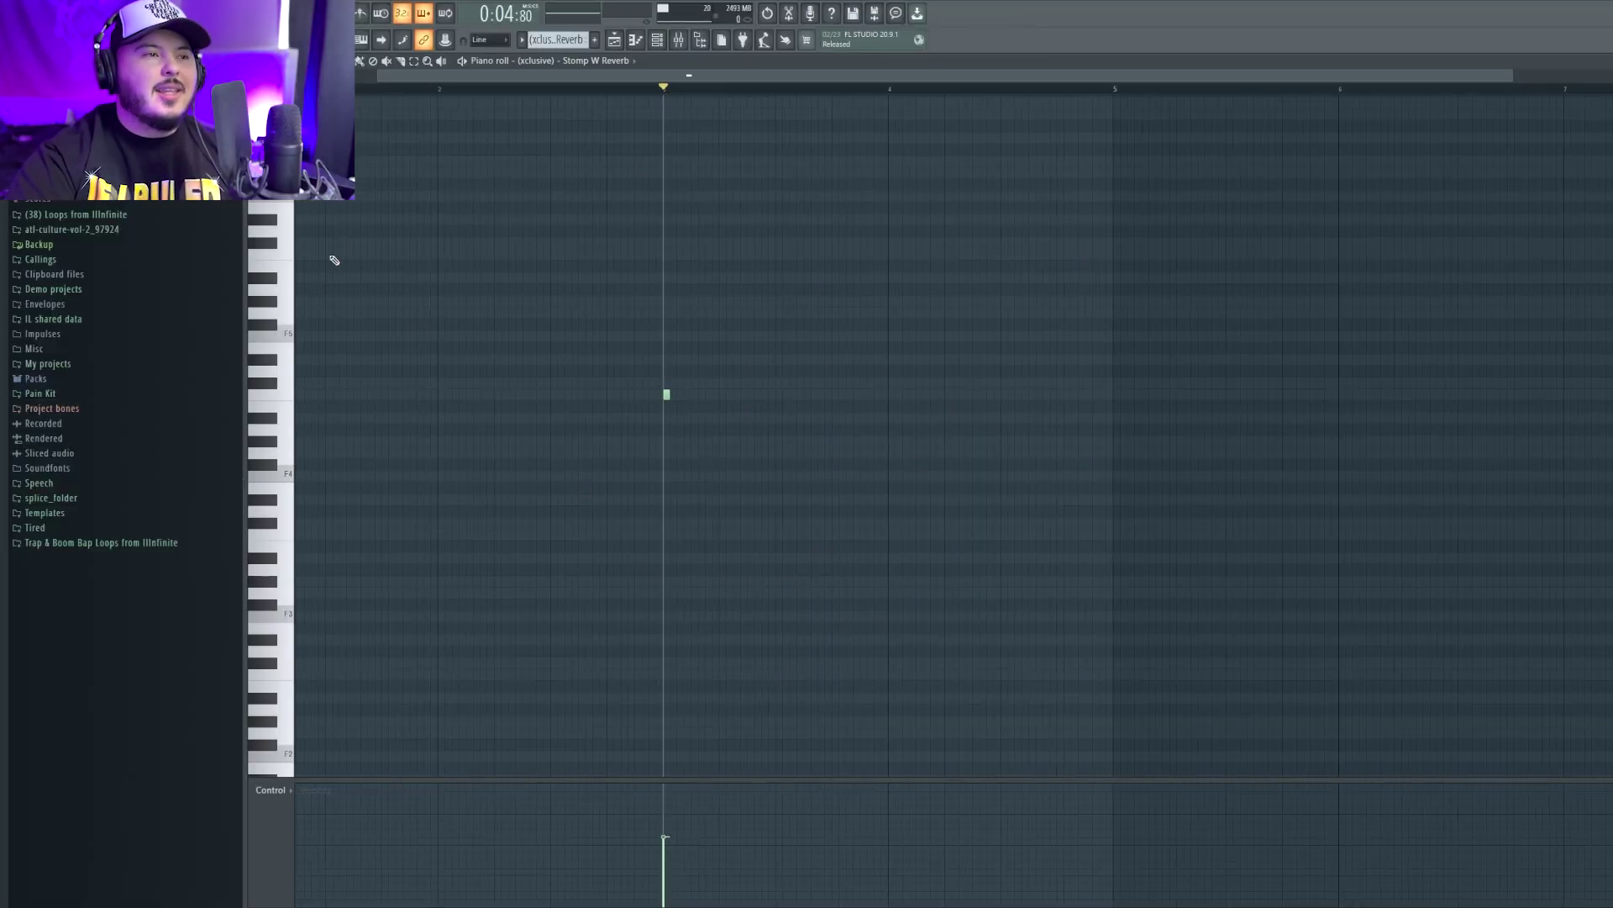
Step: Play back the Stomp W Reverb pattern and the Necessity 808 pattern in the piano roll
scroll(386, 79, left, 2)
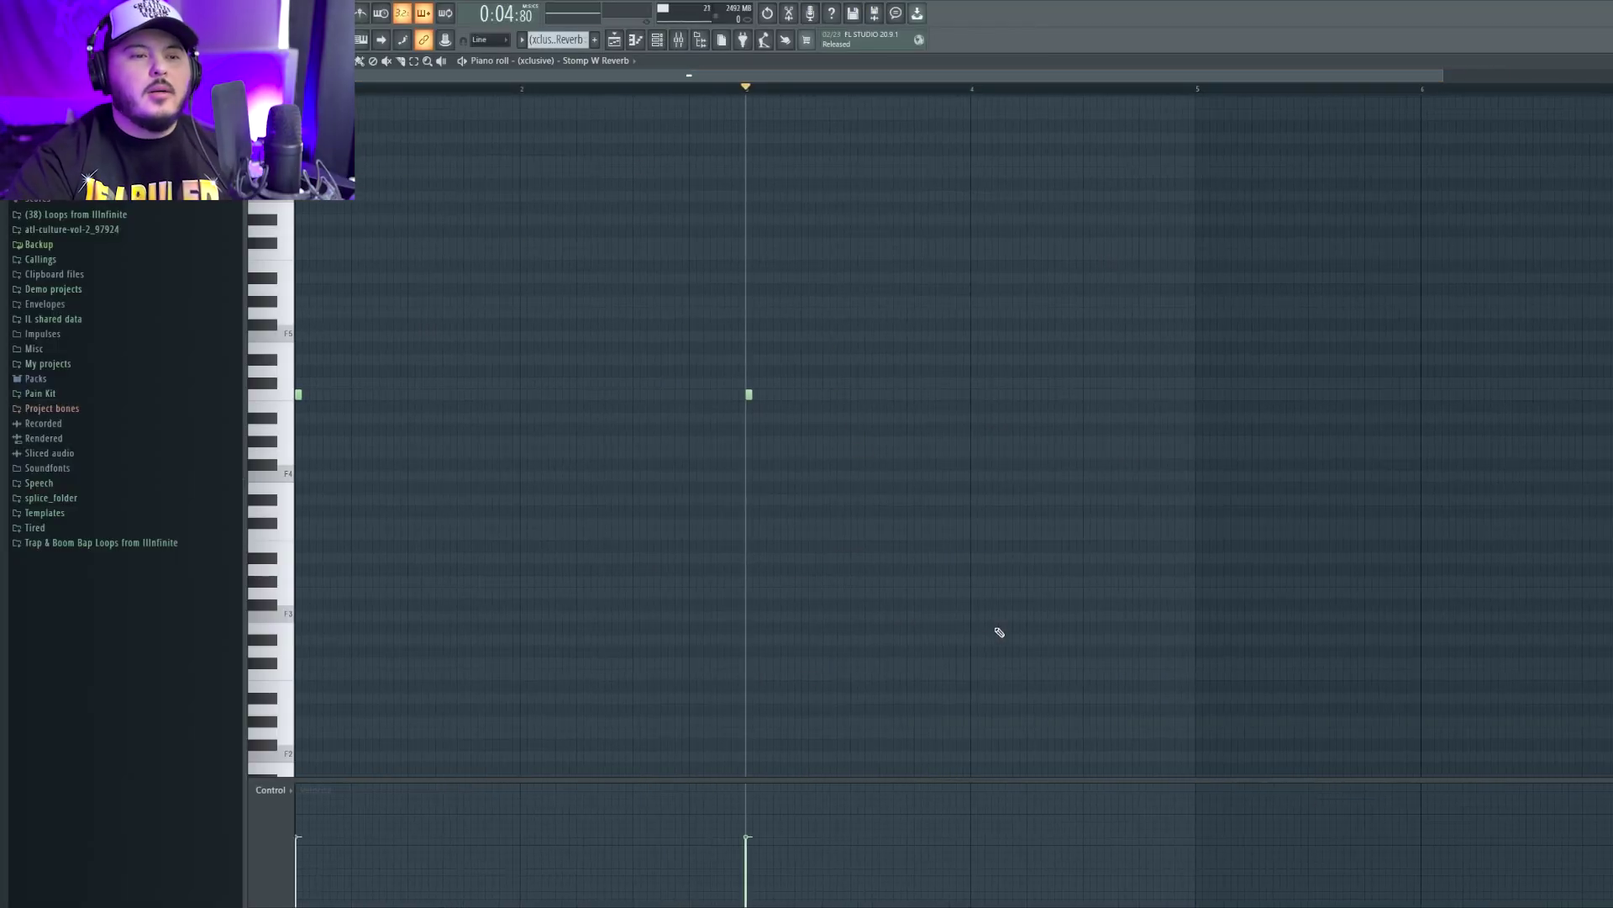
key(space)
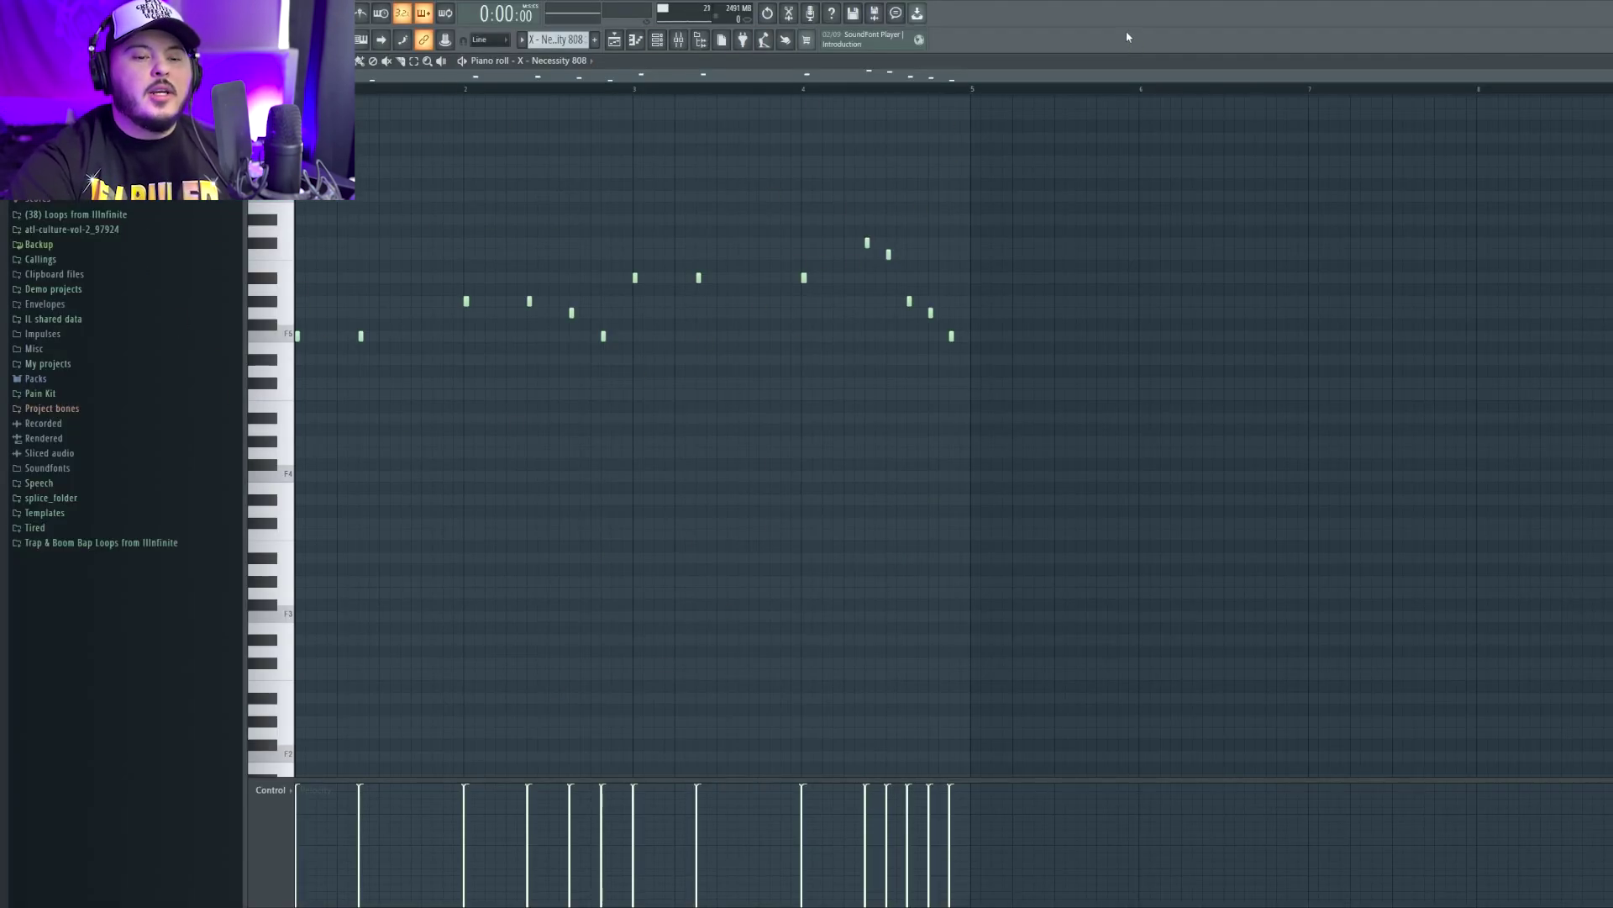
key(space)
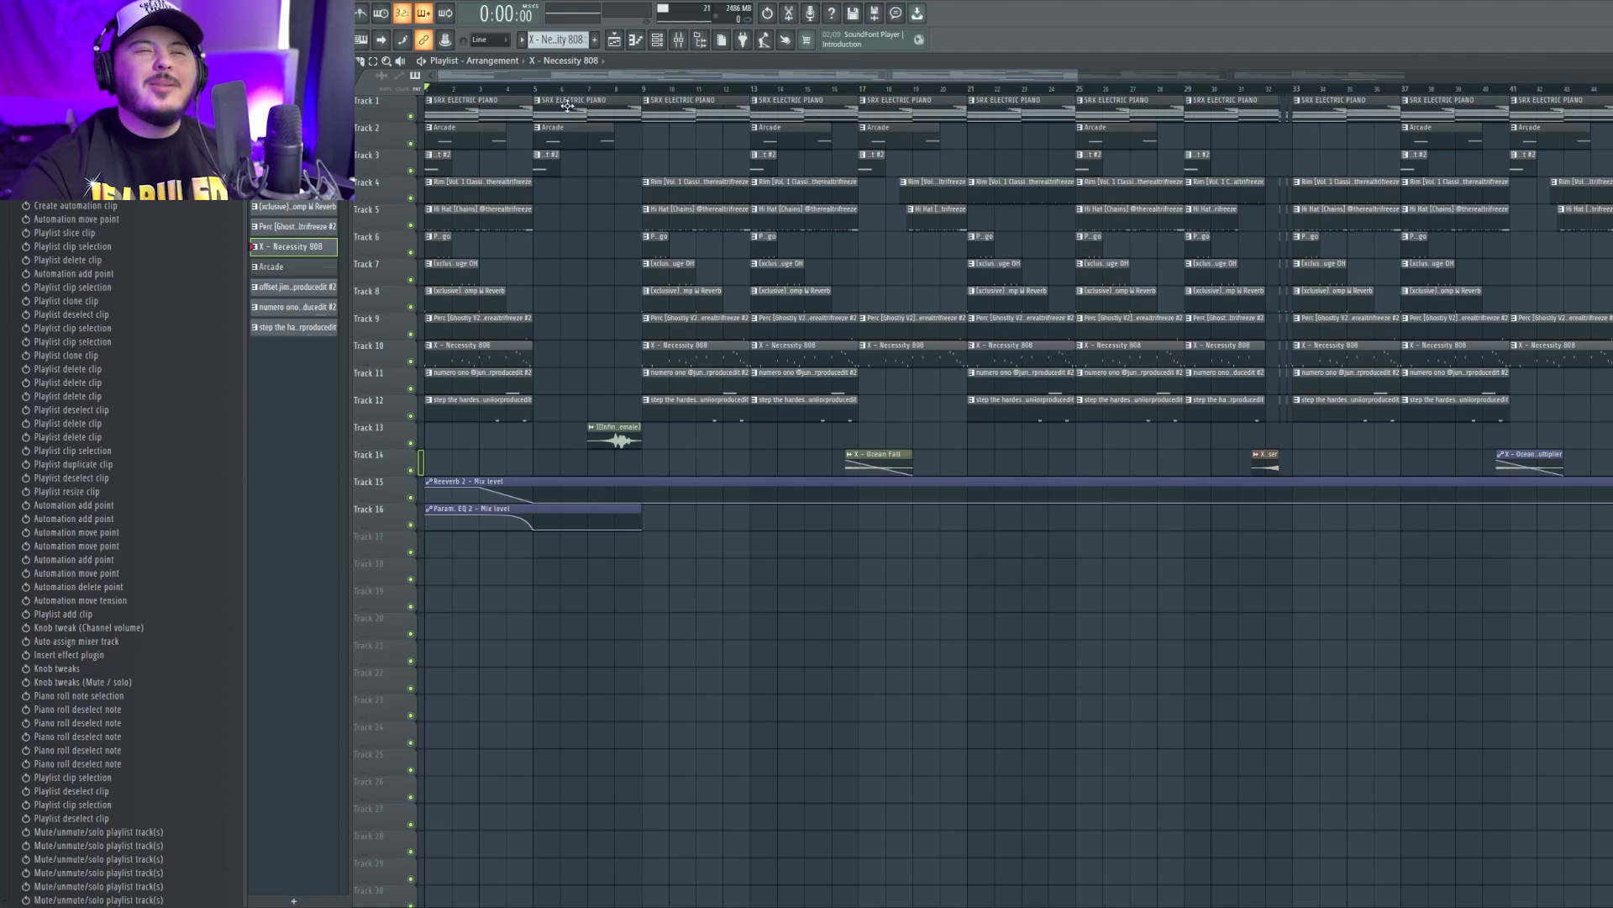
Step: Highlight the piano, Arcade and stab clips starting at bar 5 in the playlist, then clear that selection
drag(544, 178, 537, 169)
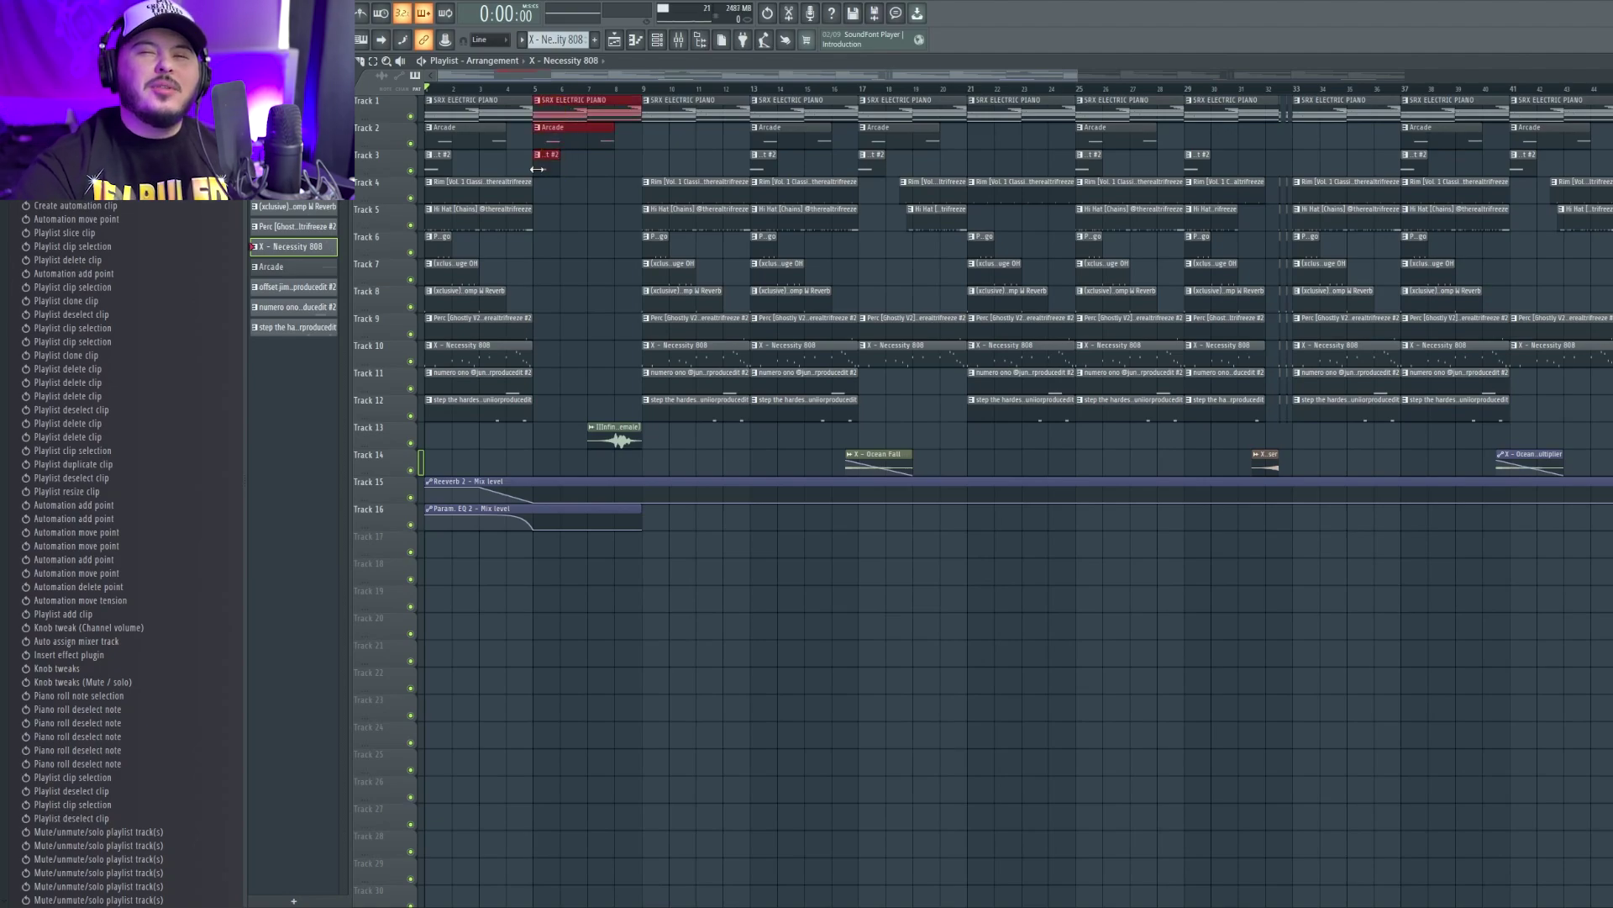
click(587, 107)
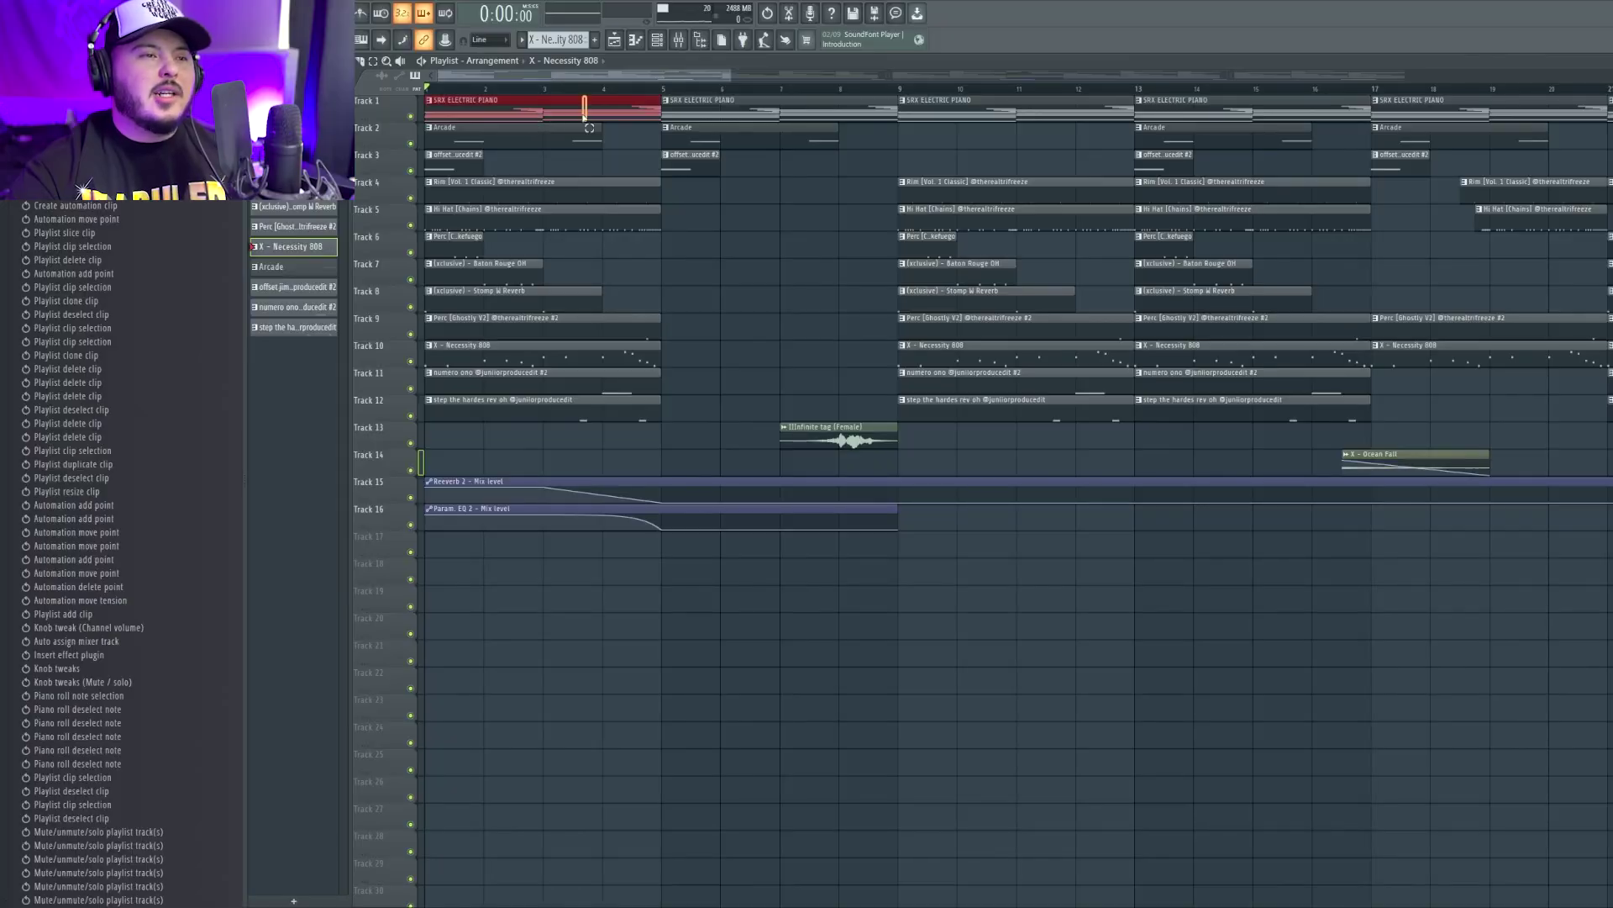
Step: Highlight the clips in bars 1 to 4 of the playlist, then show the Master track's effects in the mixer
drag(586, 113, 429, 454)
click(682, 46)
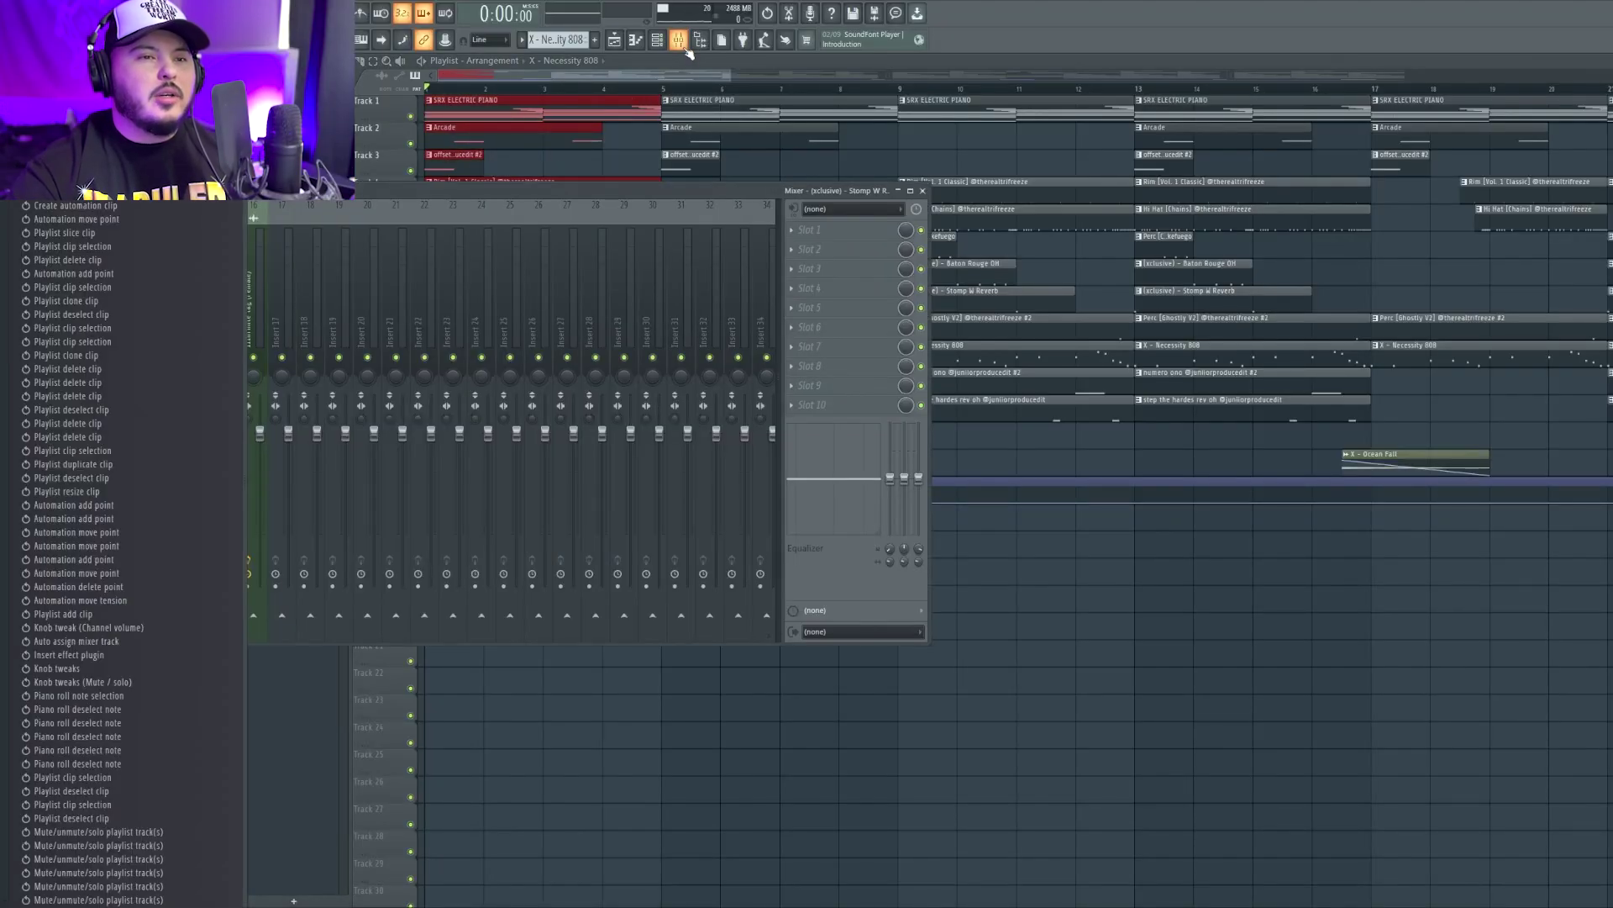
double_click(569, 193)
click(400, 285)
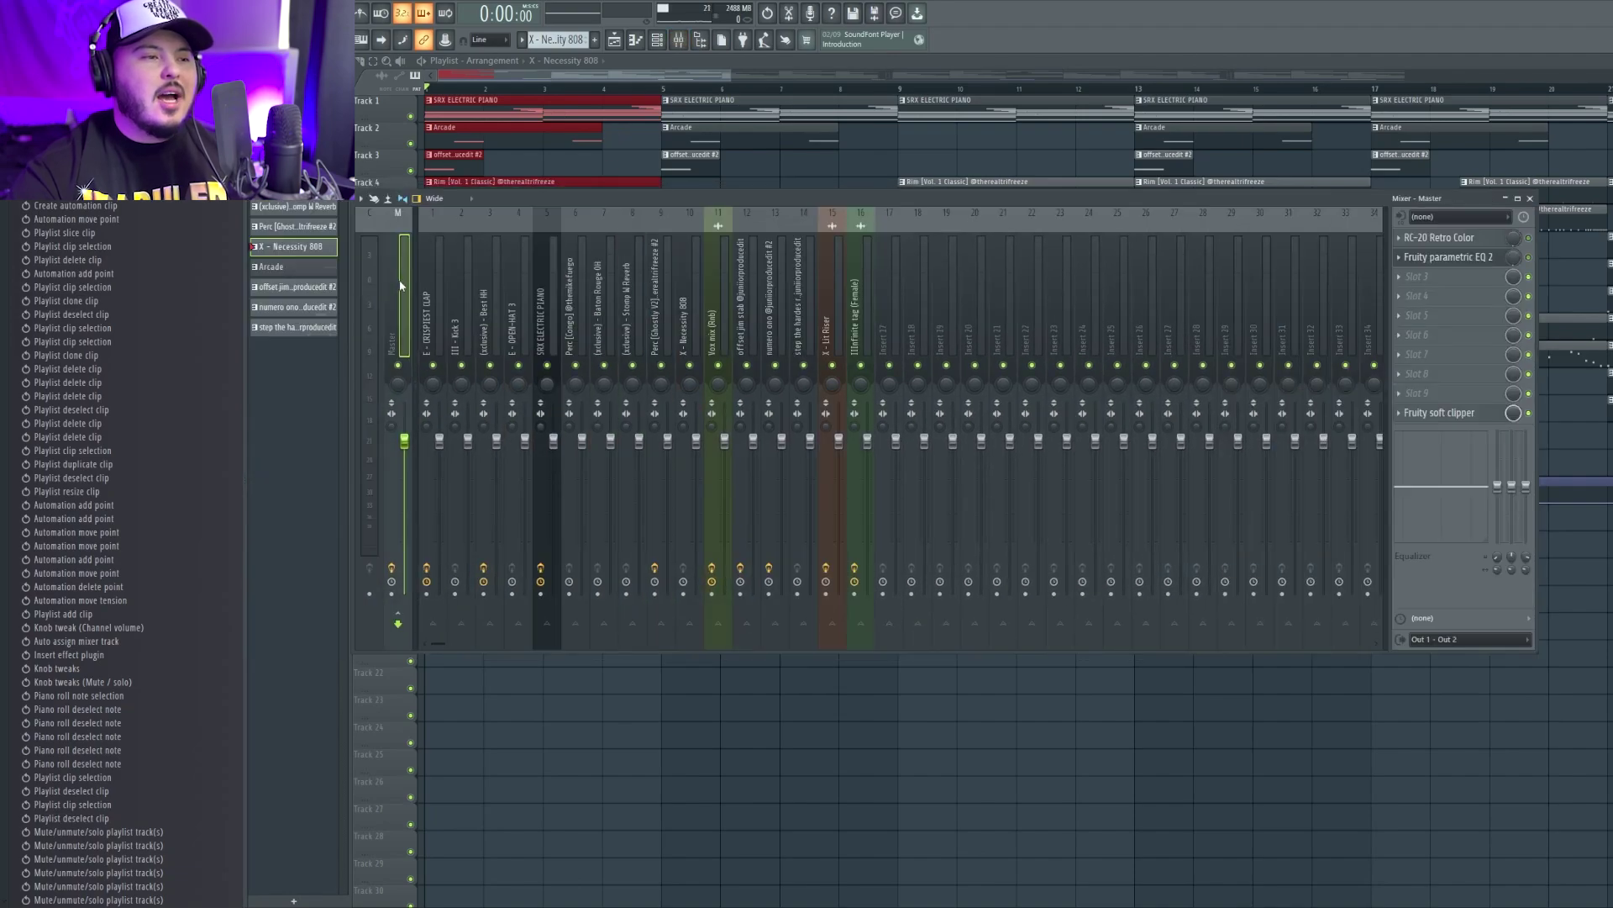
drag(650, 199, 144, 150)
Step: Inspect the RC-20 Retro Color and Fruity parametric EQ 2 settings on the Master track
click(983, 189)
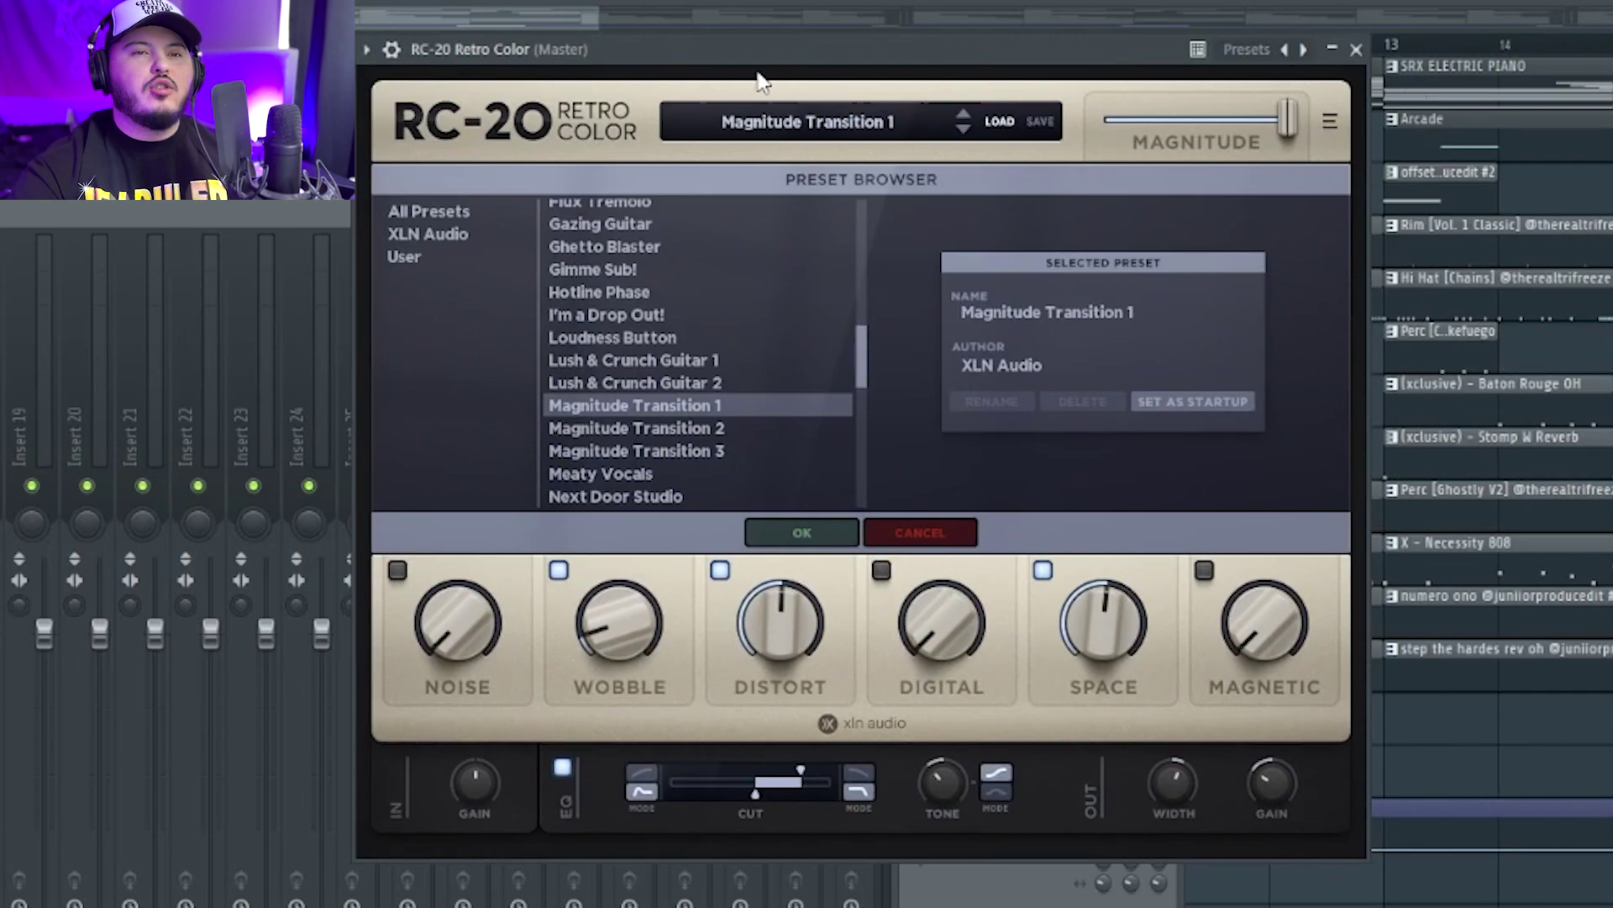
click(1357, 48)
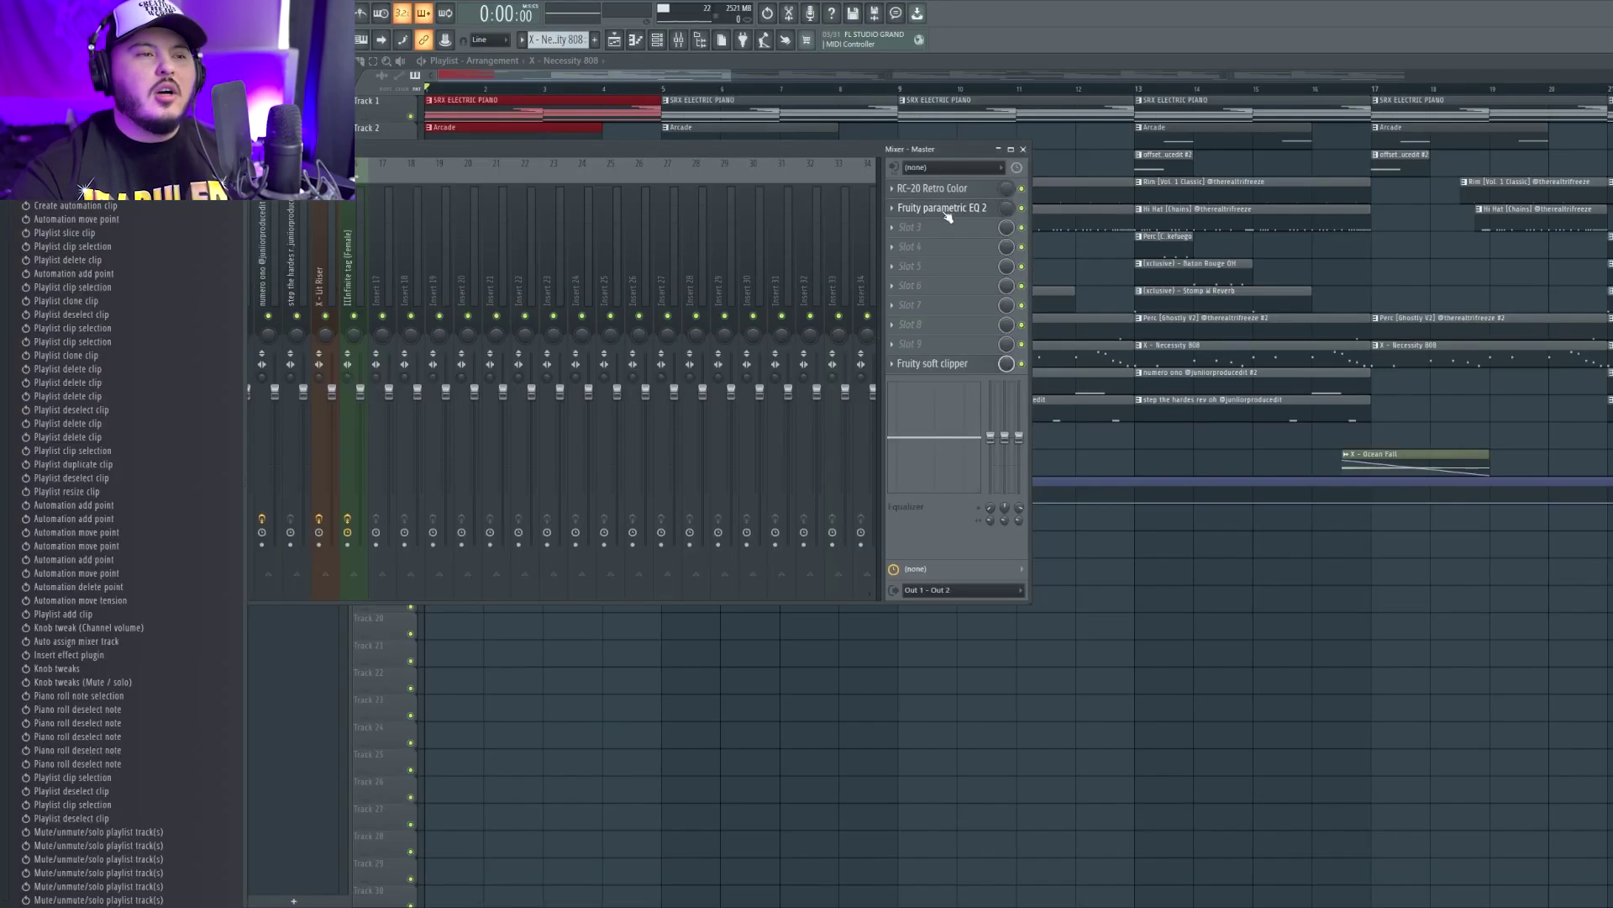
click(941, 207)
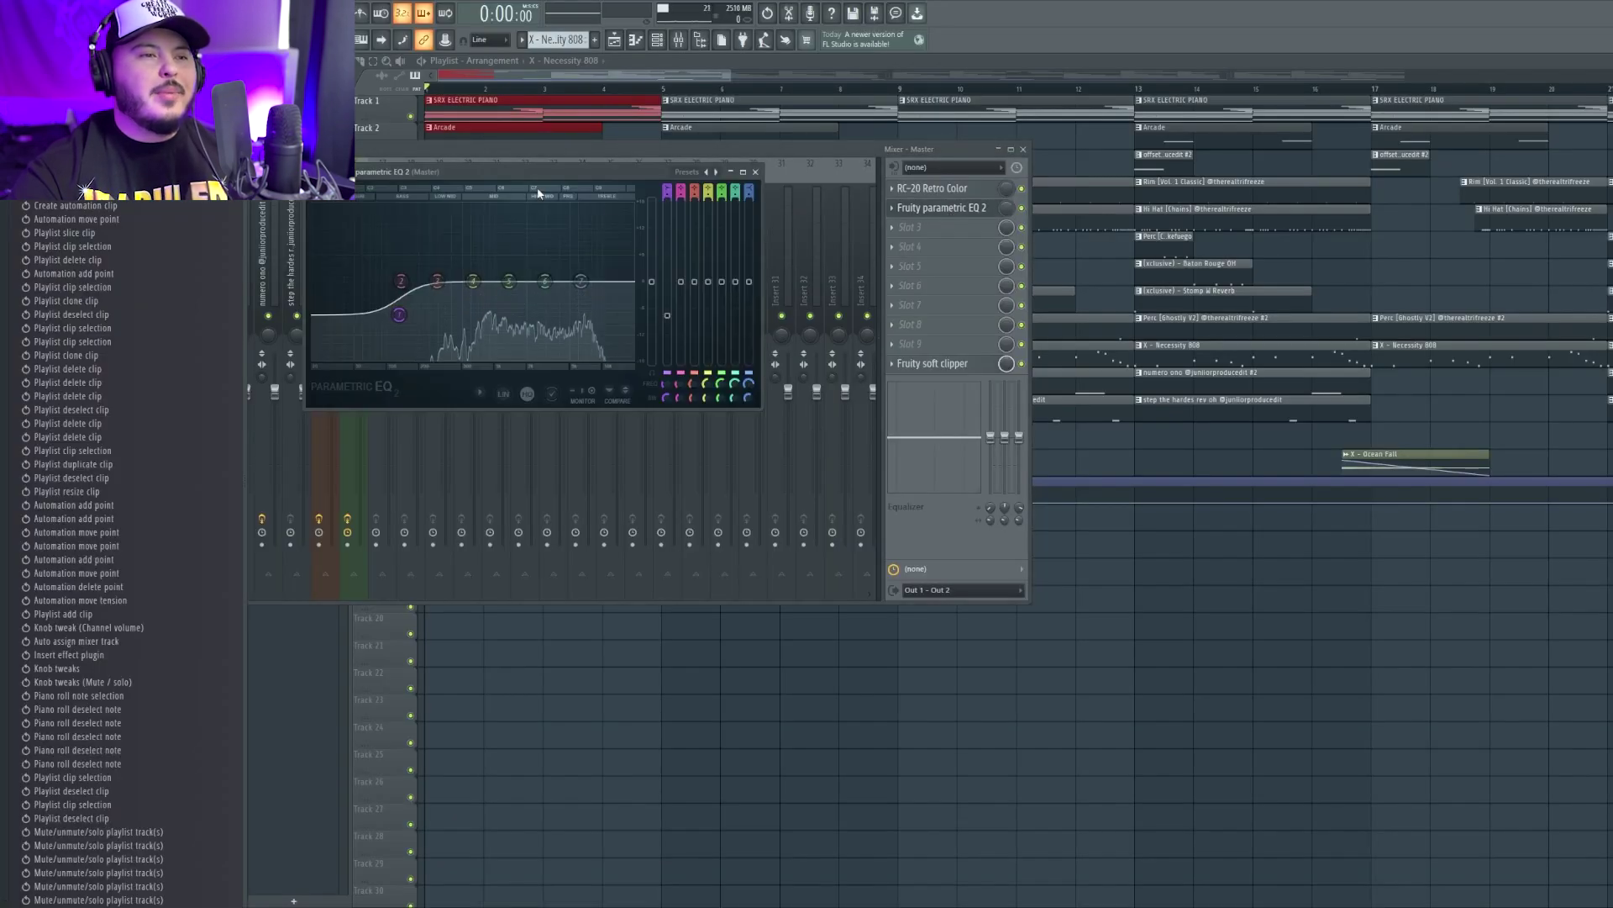
drag(553, 158, 813, 158)
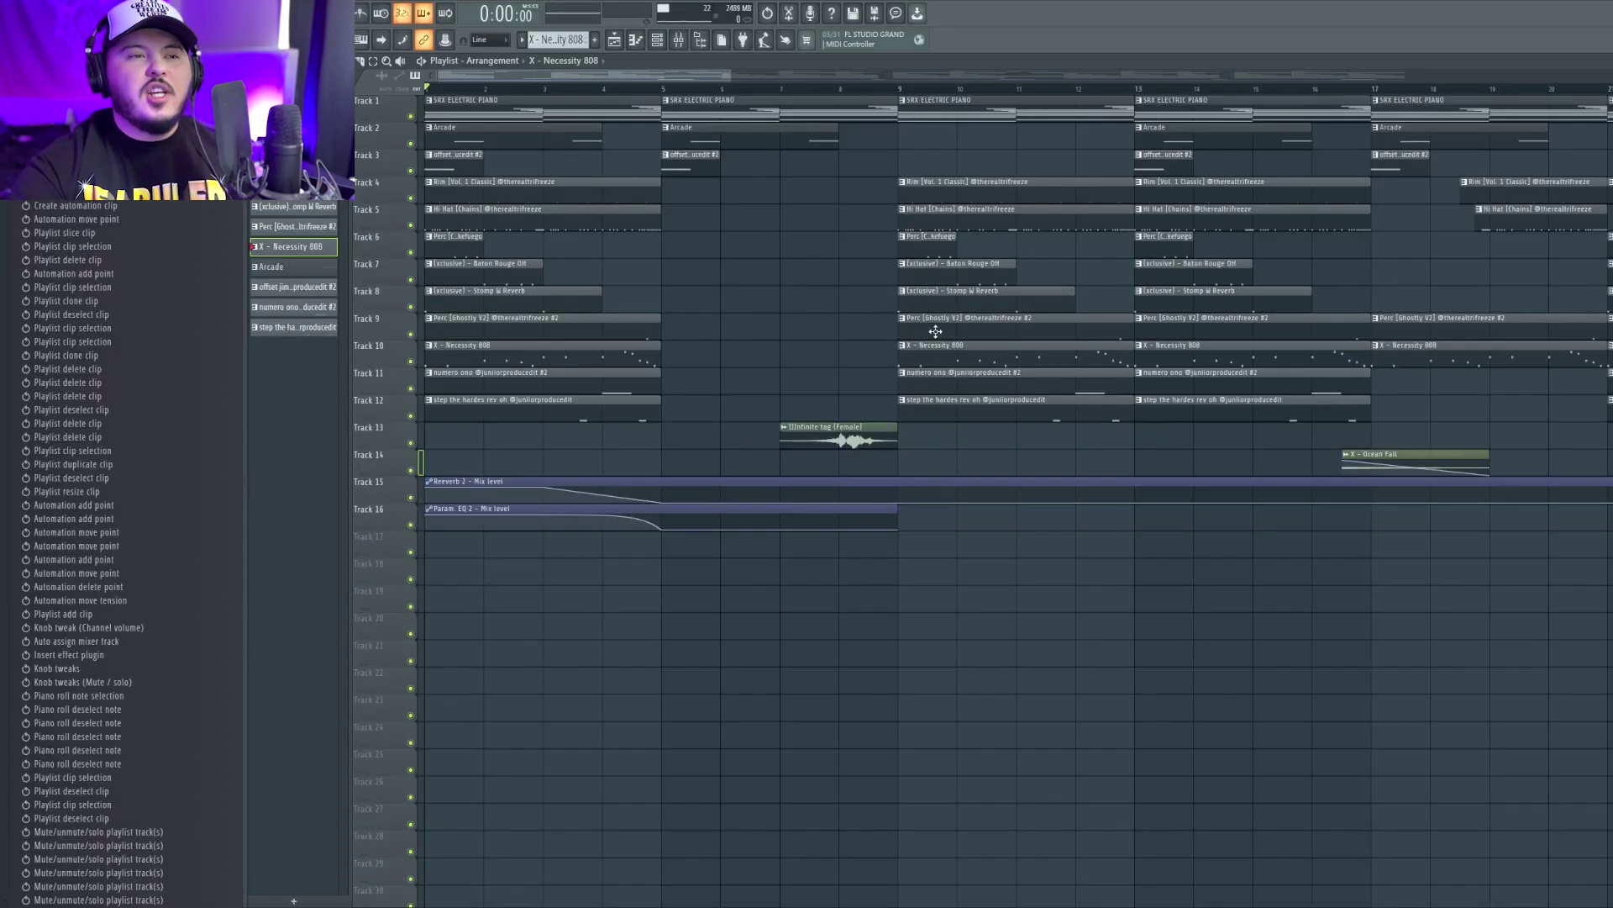
Step: Highlight the playlist clips section by section: bars 1 to 4, bars 5 to 8, then bars 9 to 16
drag(632, 435, 471, 99)
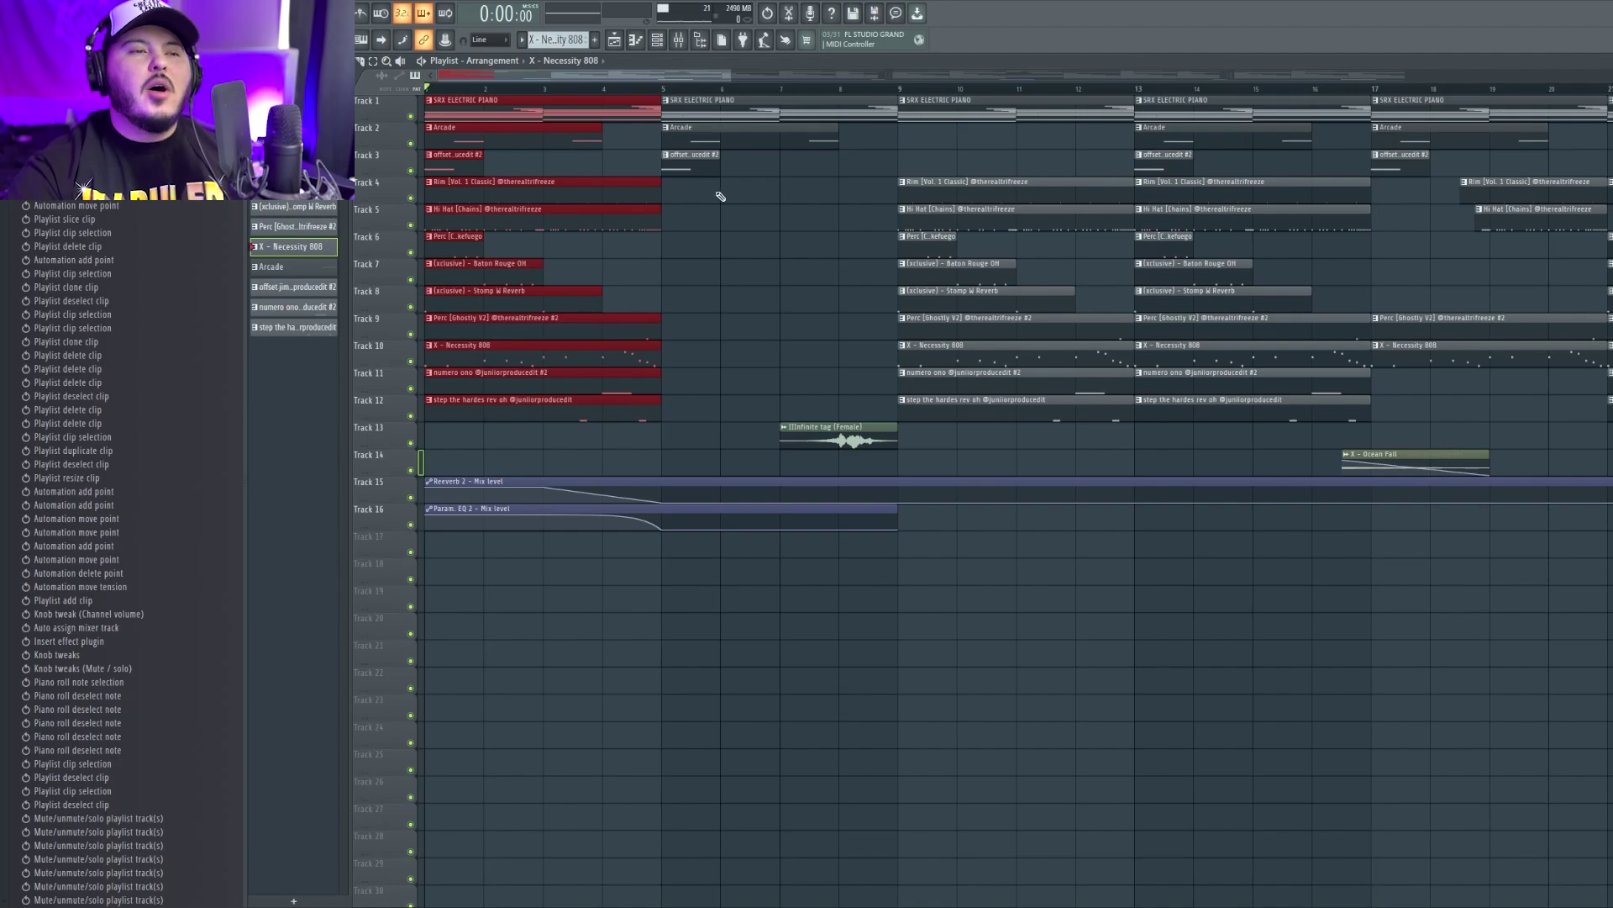
drag(687, 201, 769, 87)
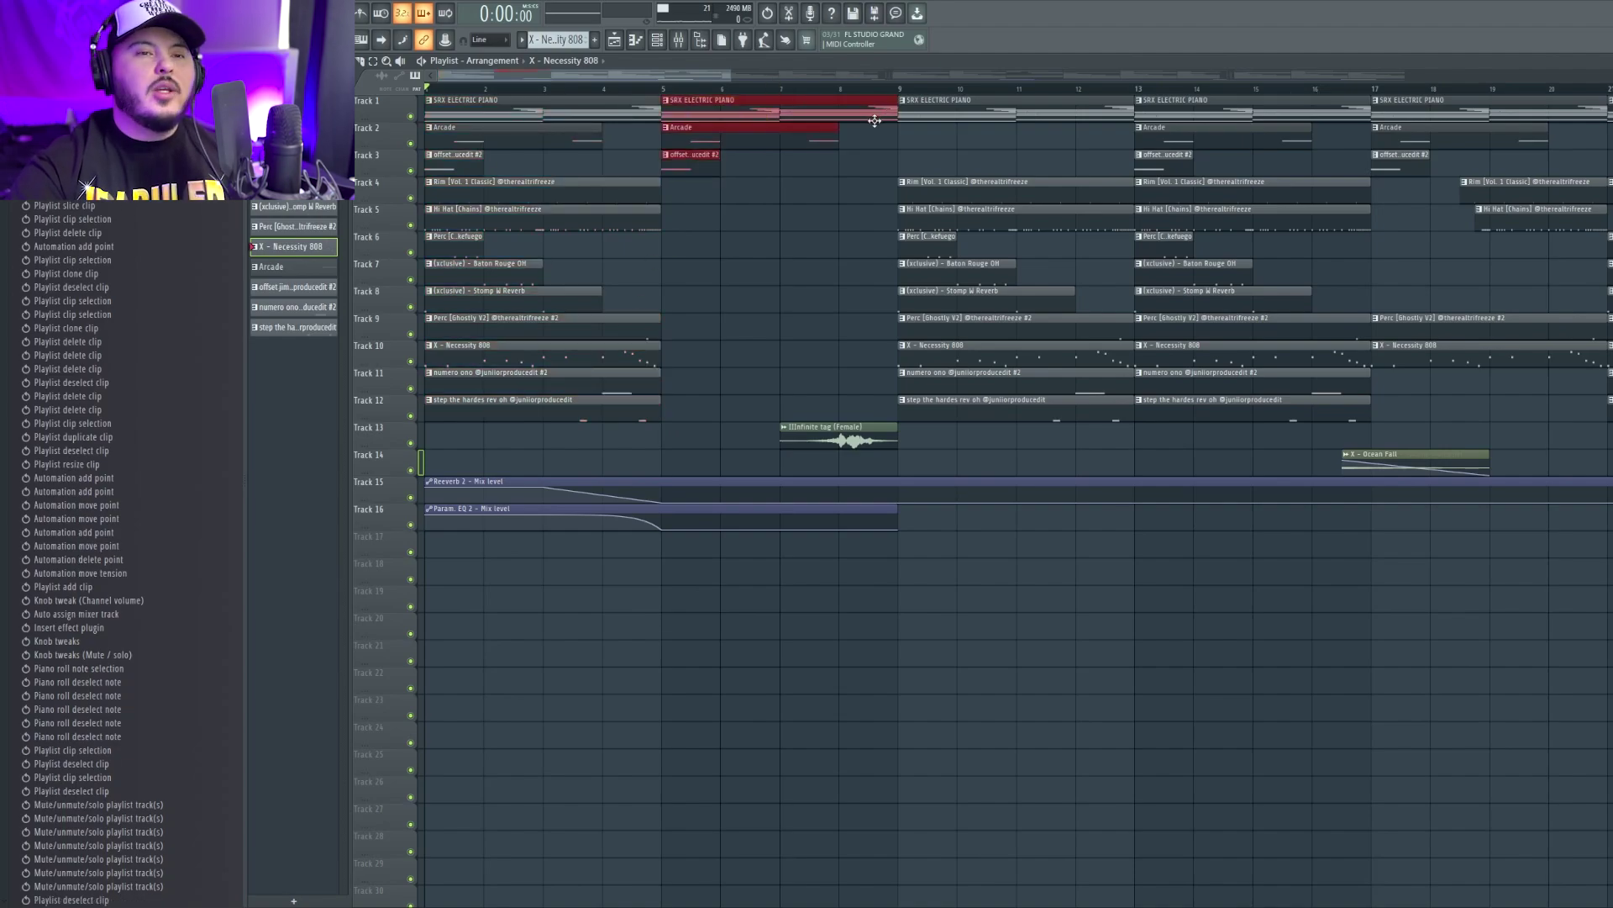
scroll(847, 201, down, 2)
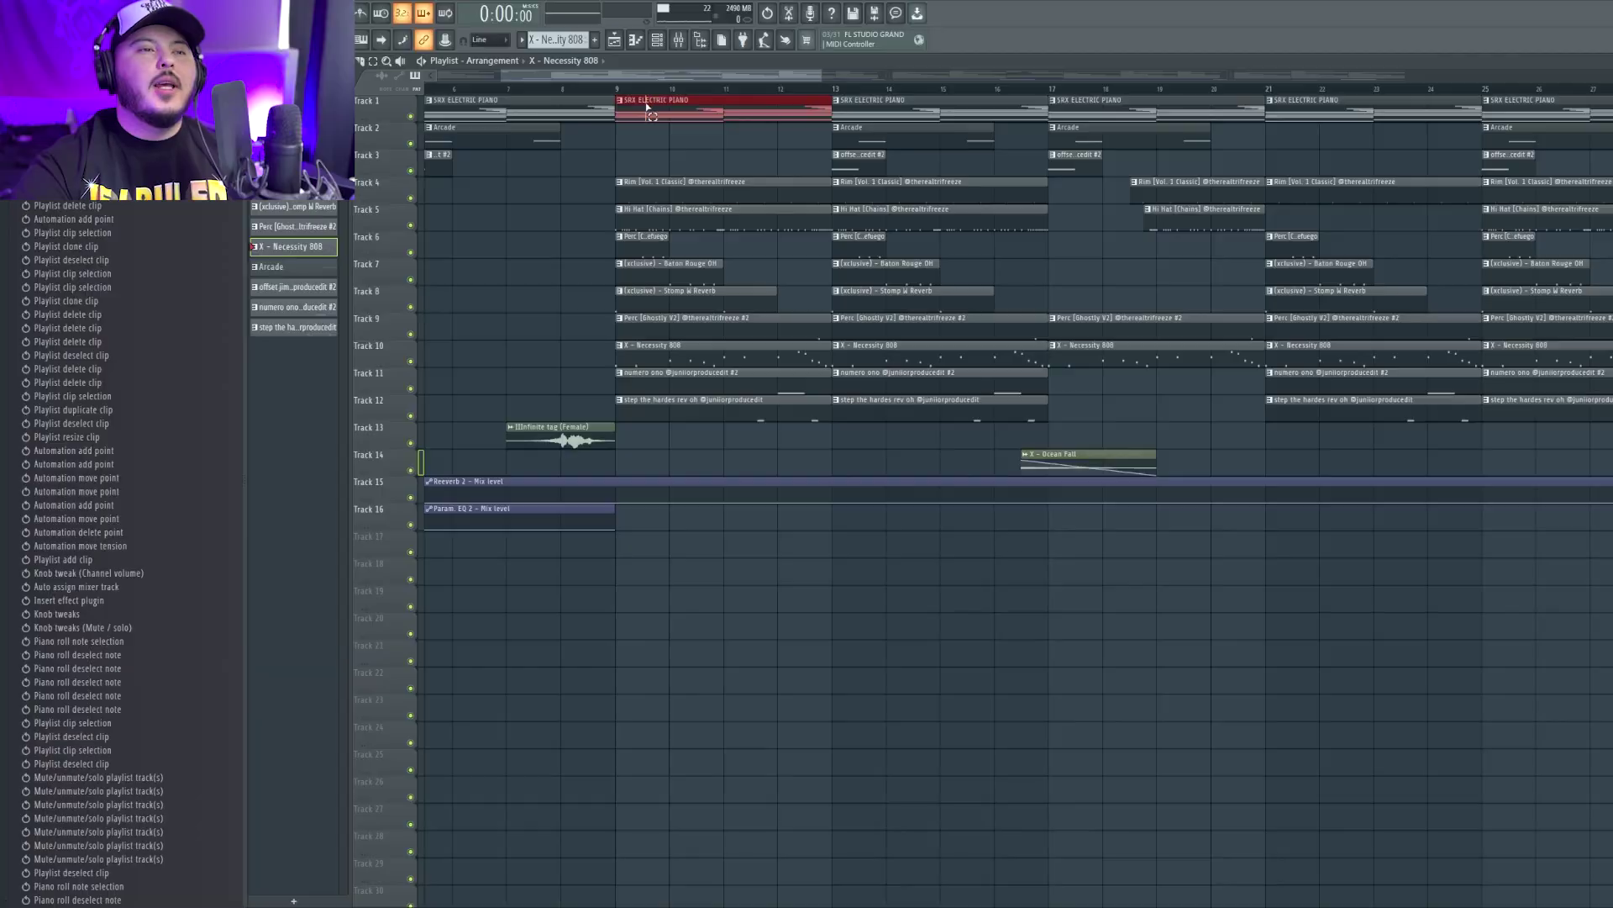
drag(647, 97, 953, 432)
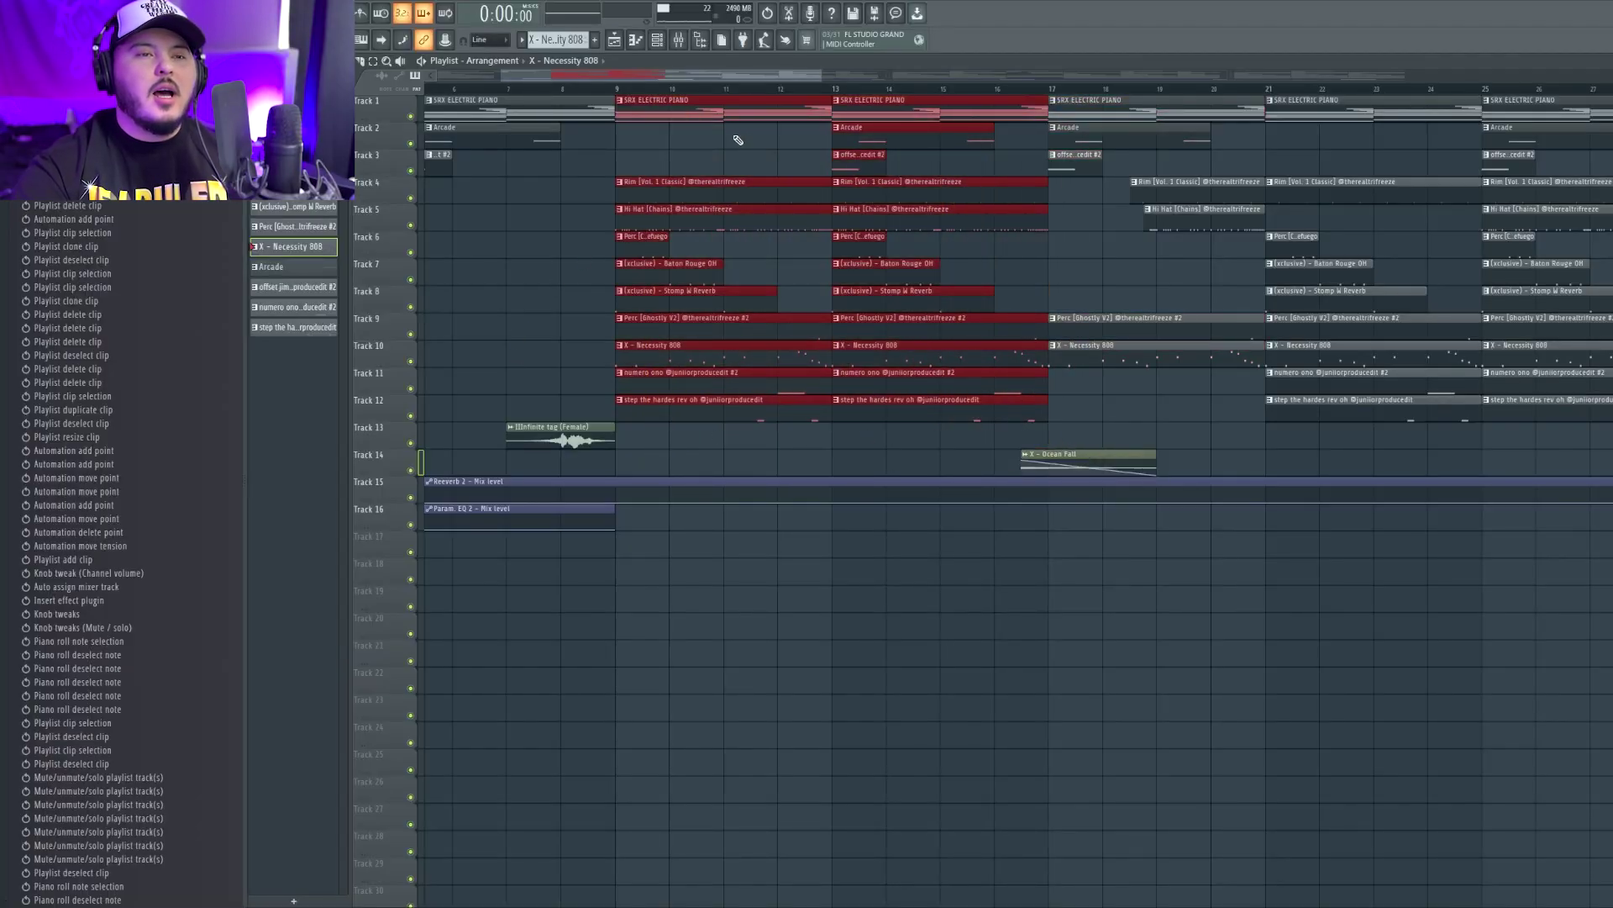
Step: Highlight the Arcade and stab clips at bar 13, then mark the time range from bar 9 through 16 and on to bar 33
click(856, 140)
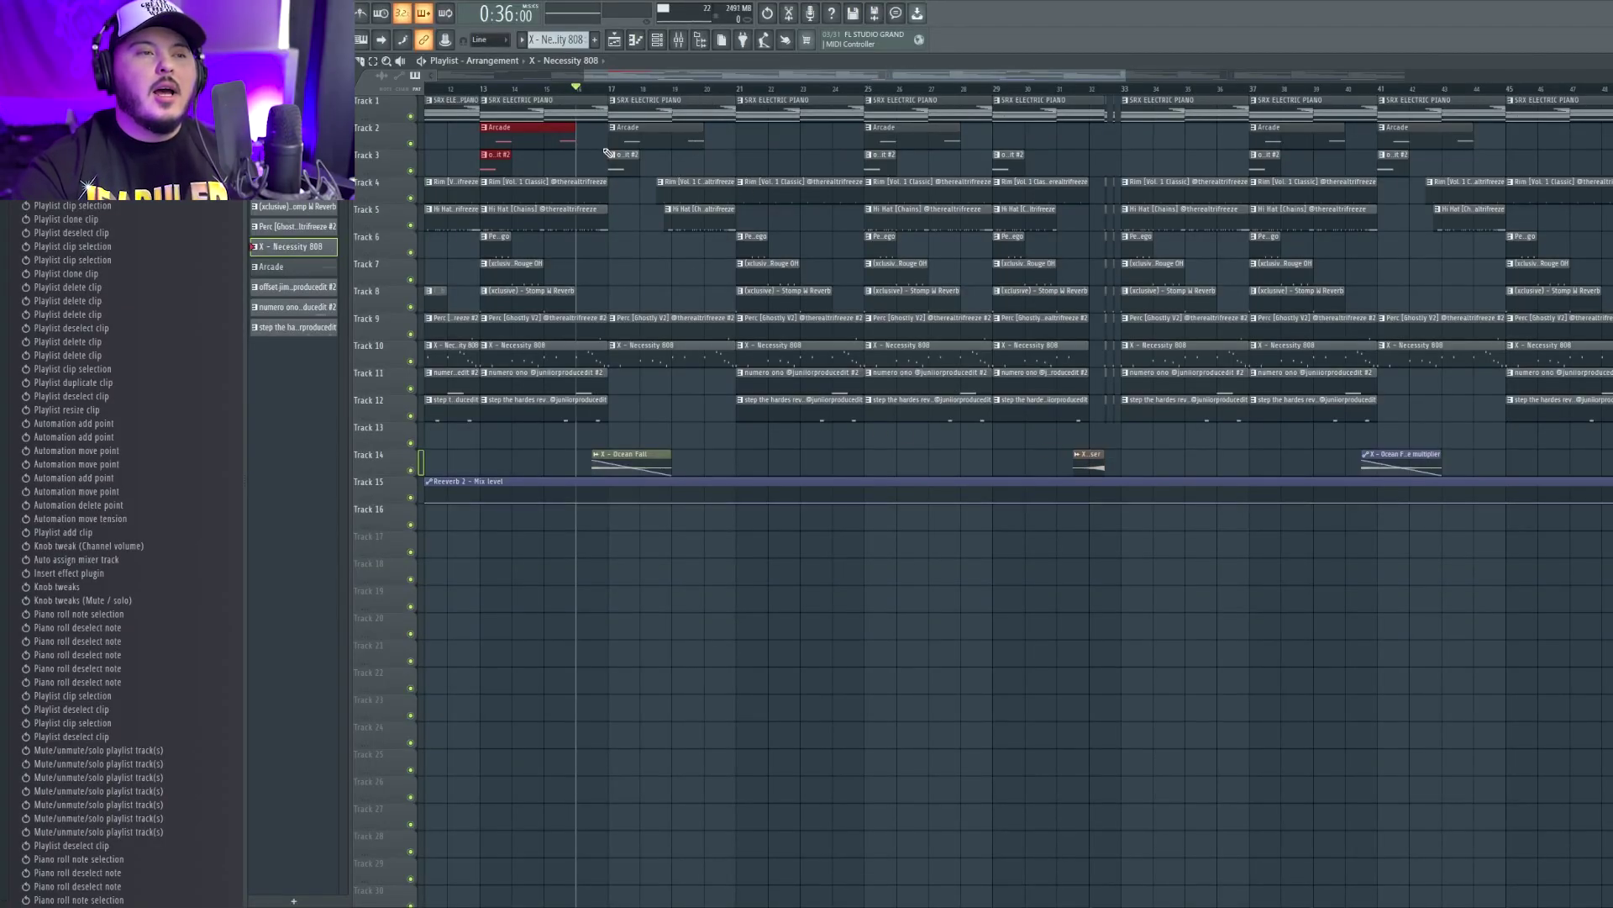
scroll(607, 153, down, 2)
drag(376, 67, 593, 94)
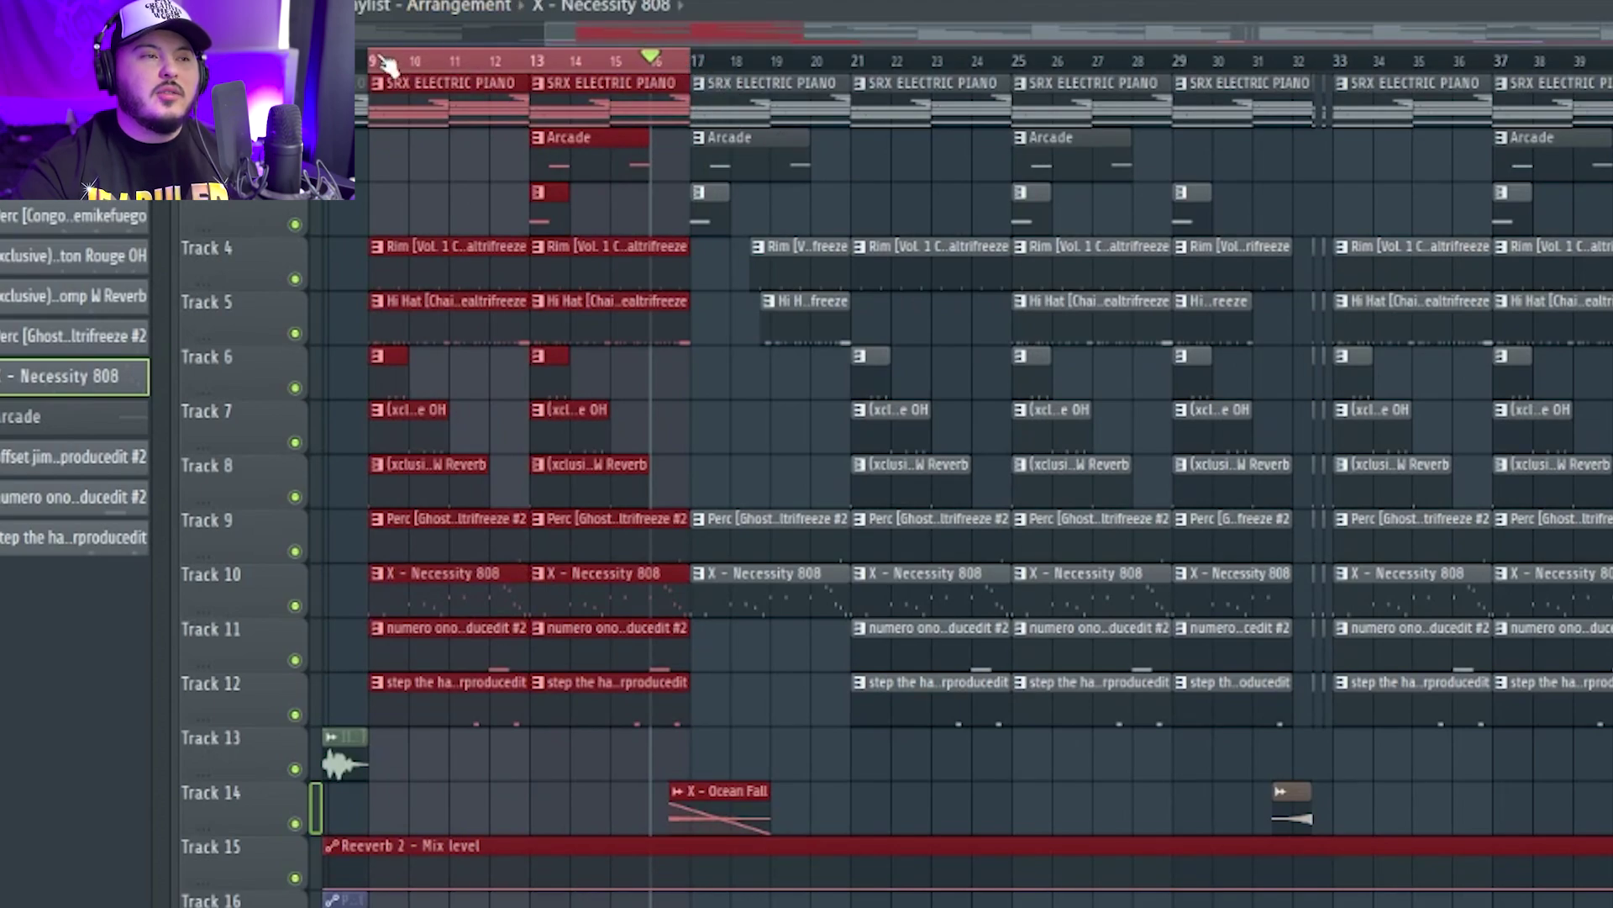
drag(385, 64, 1332, 93)
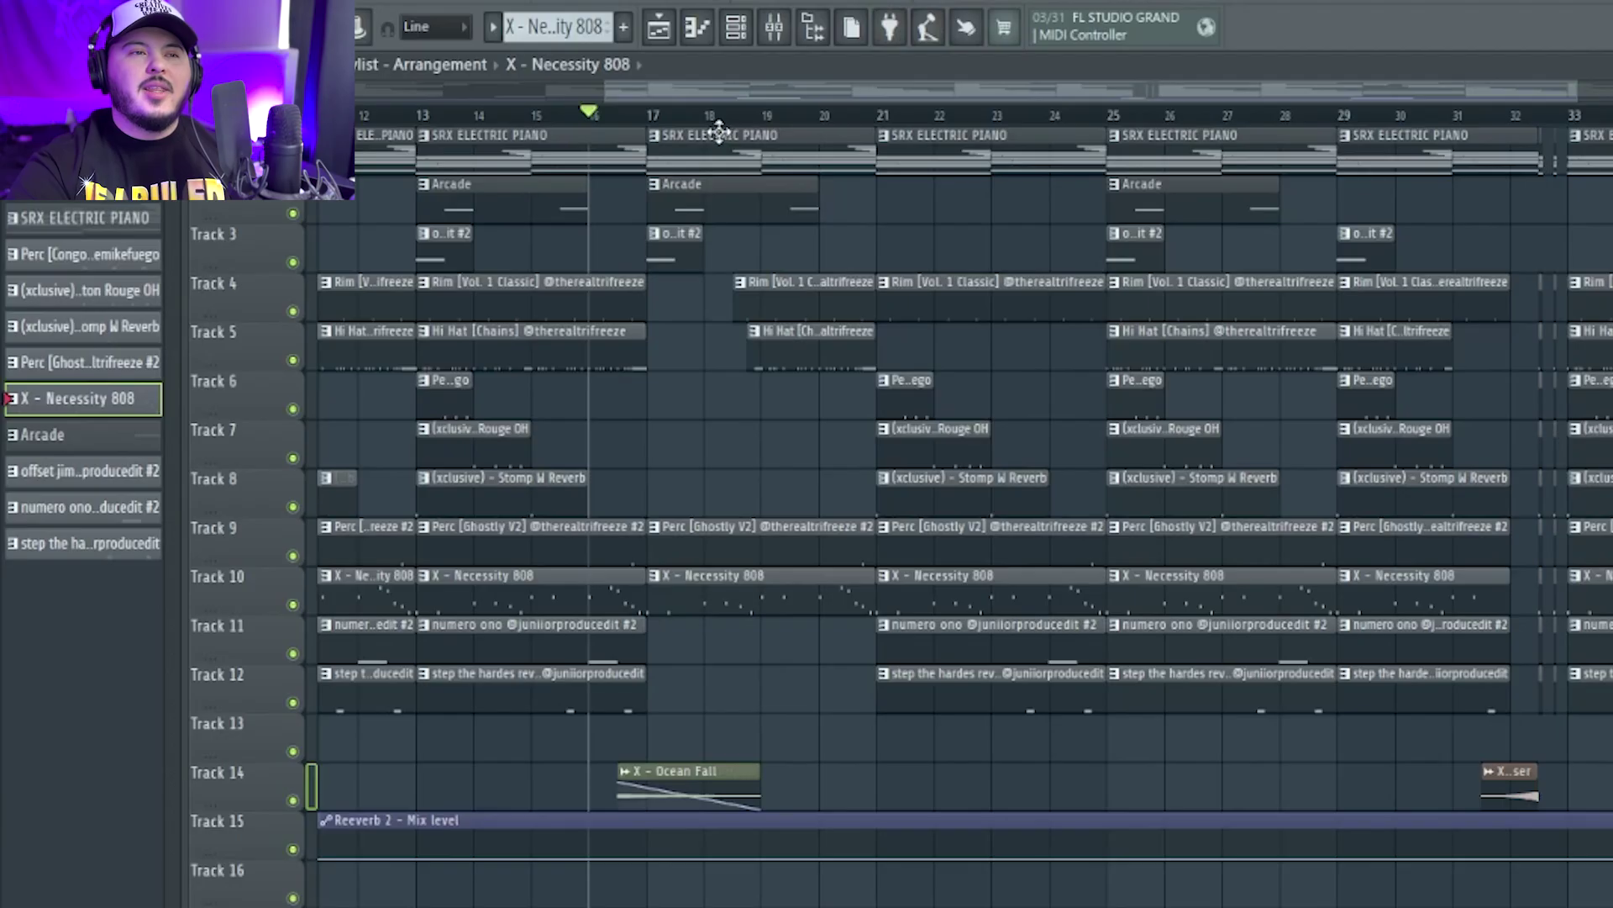
Step: Highlight the playlist clips of bars 21 to 24, bars 25 to 28 and bars 29 to 32 in turn
click(763, 309)
drag(947, 159, 1040, 680)
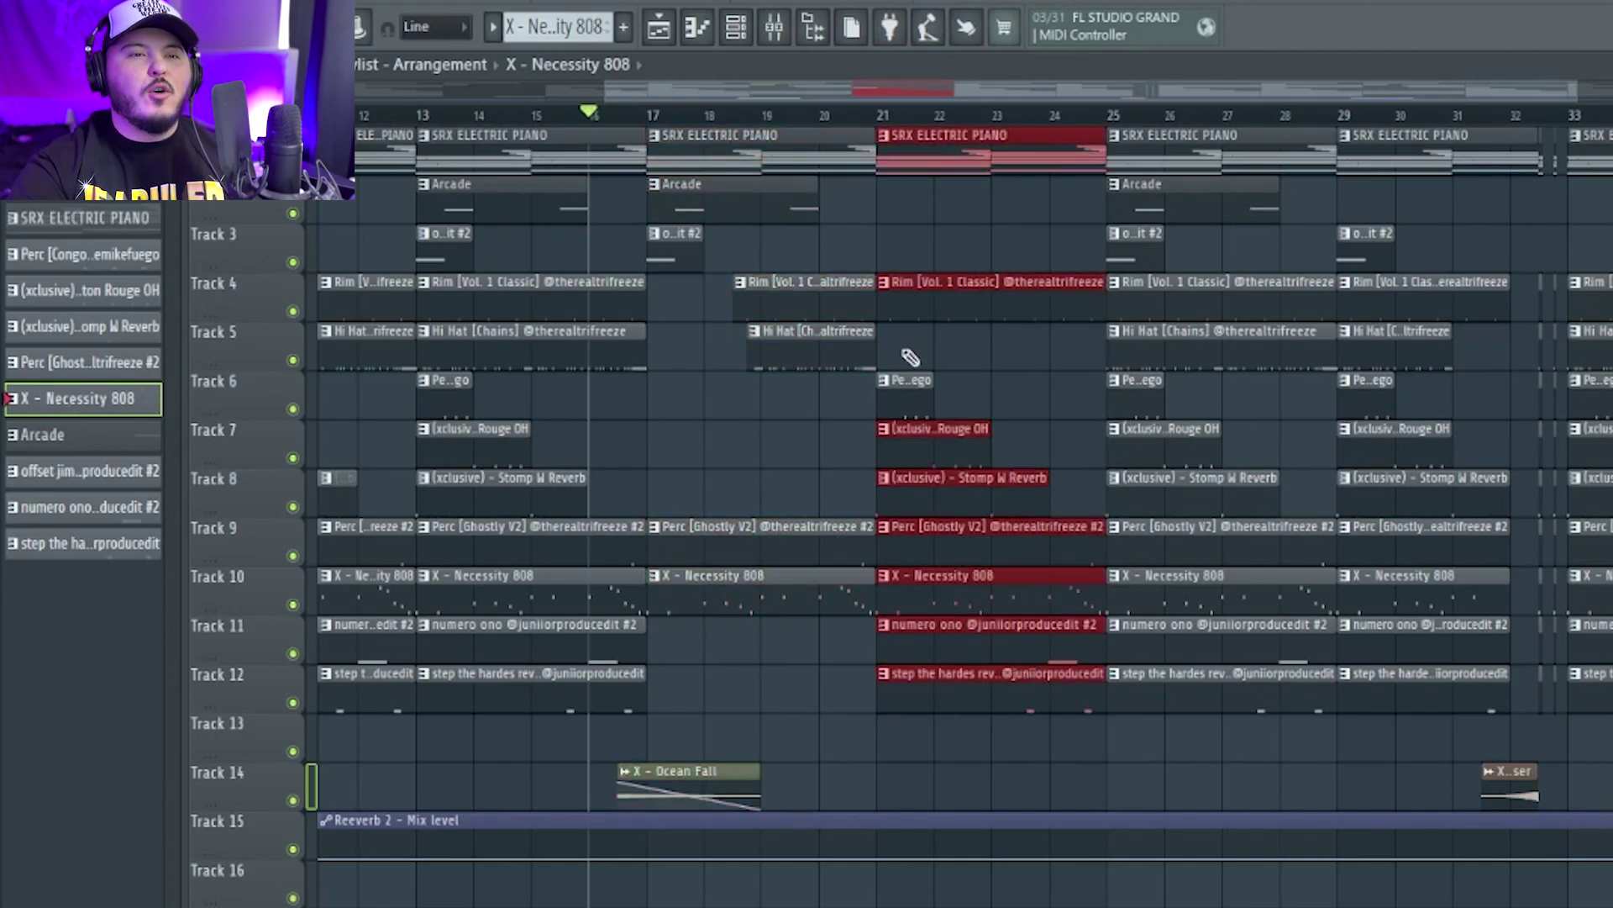
drag(1111, 139, 1268, 702)
drag(1342, 132, 1428, 614)
Step: Try copying the clips that start at bar 33 to bar 32 and shortening the copies from their right ends
scroll(950, 120, up, 3)
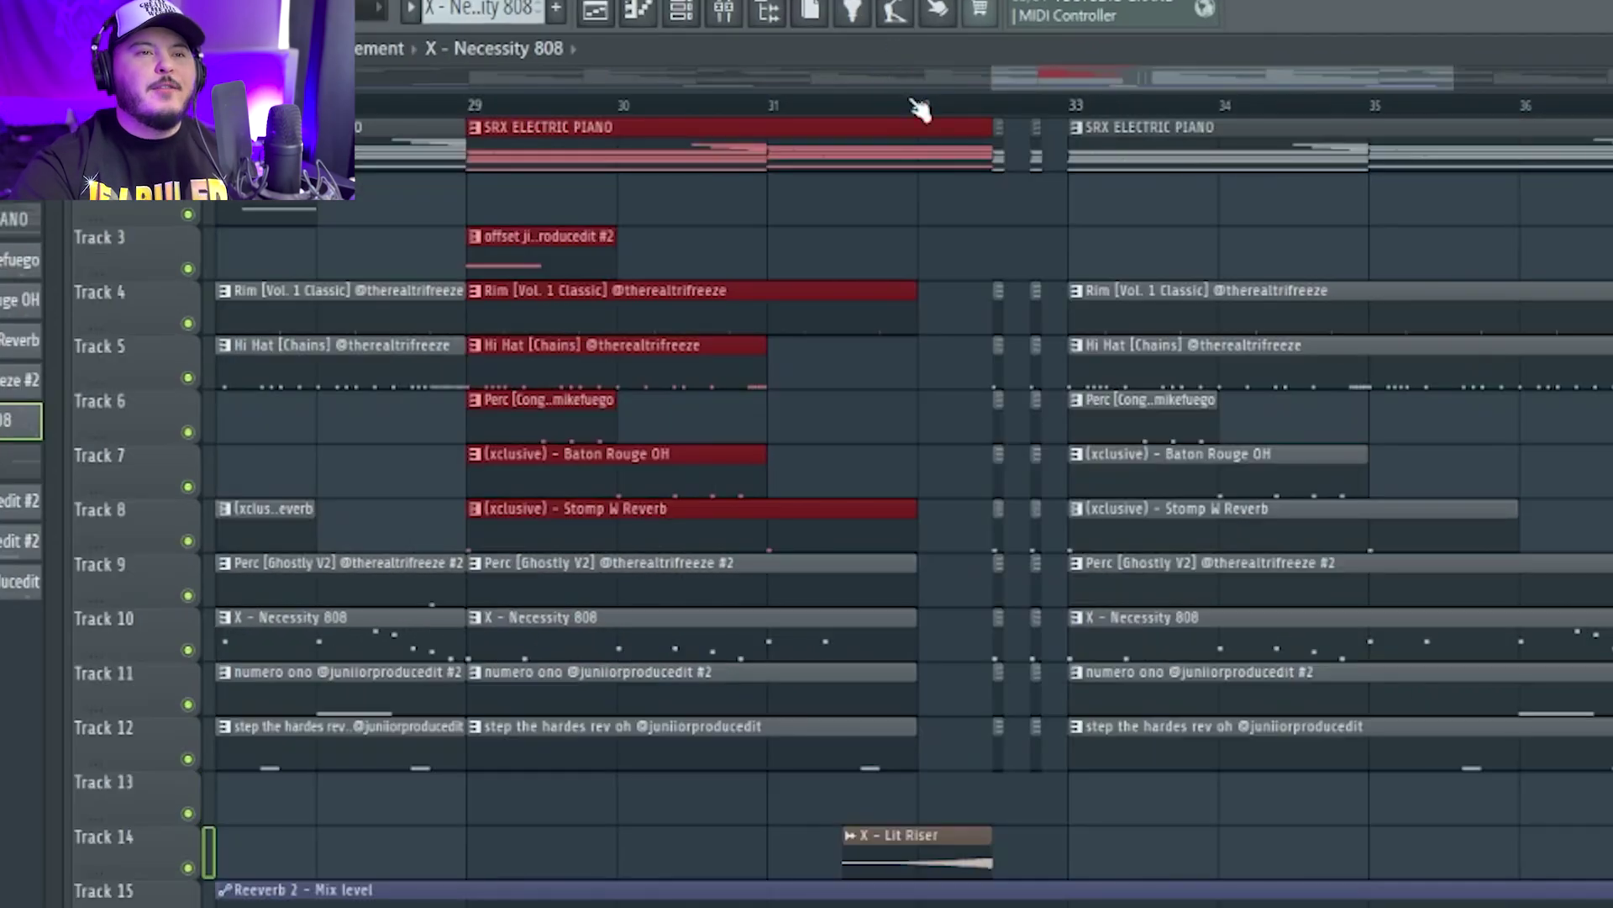
click(1012, 212)
scroll(1046, 242, up, 3)
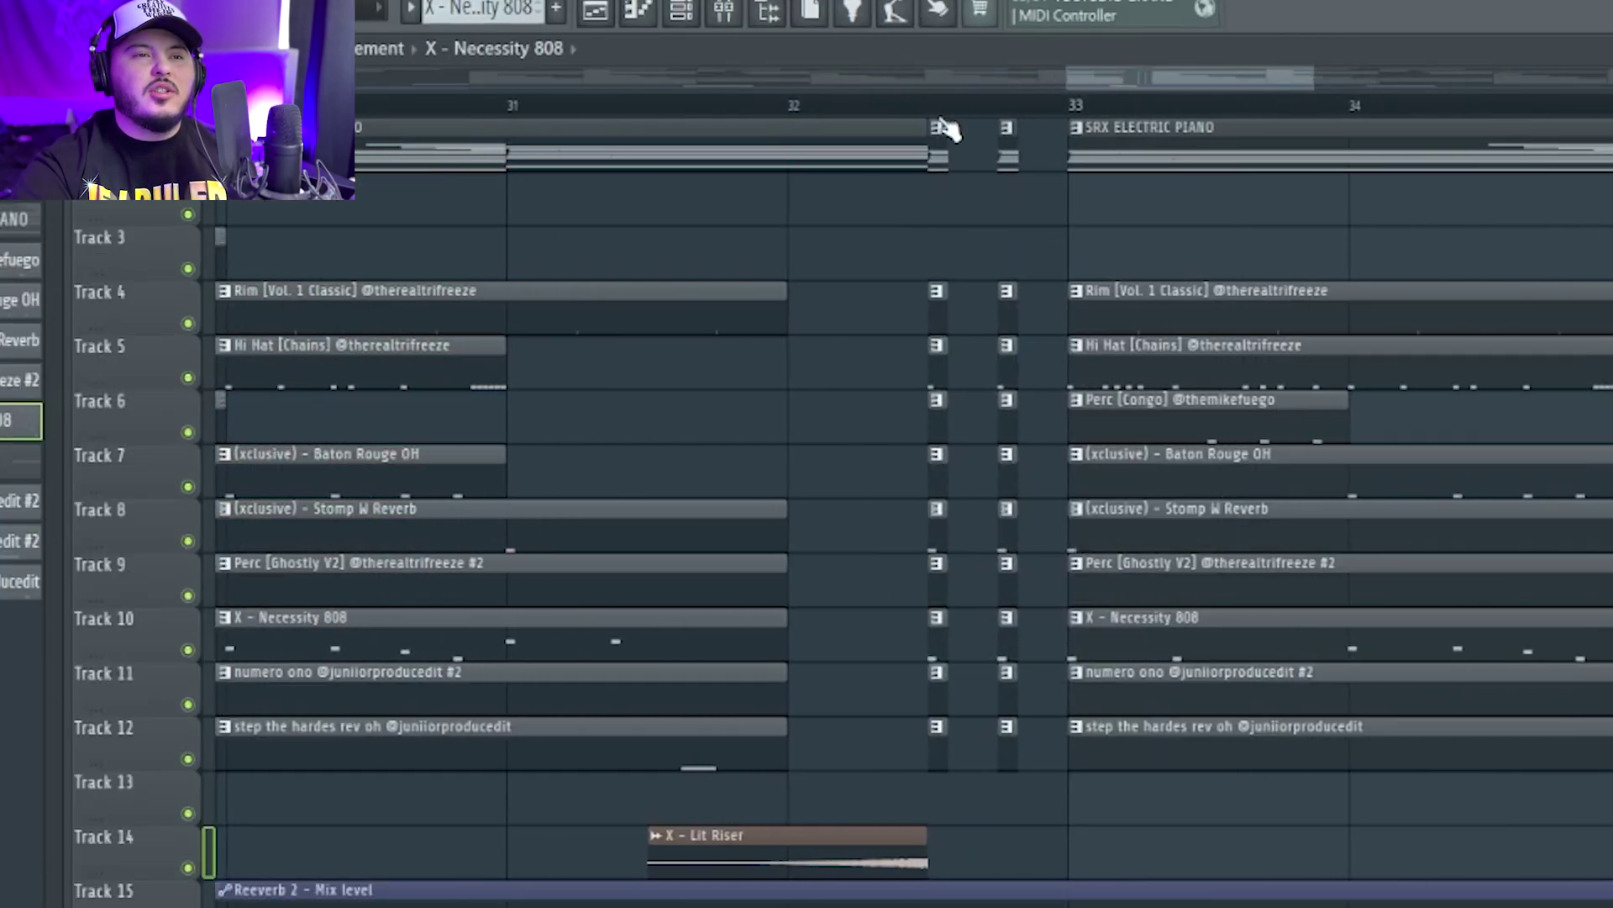
scroll(974, 855, down, 5)
scroll(936, 763, up, 2)
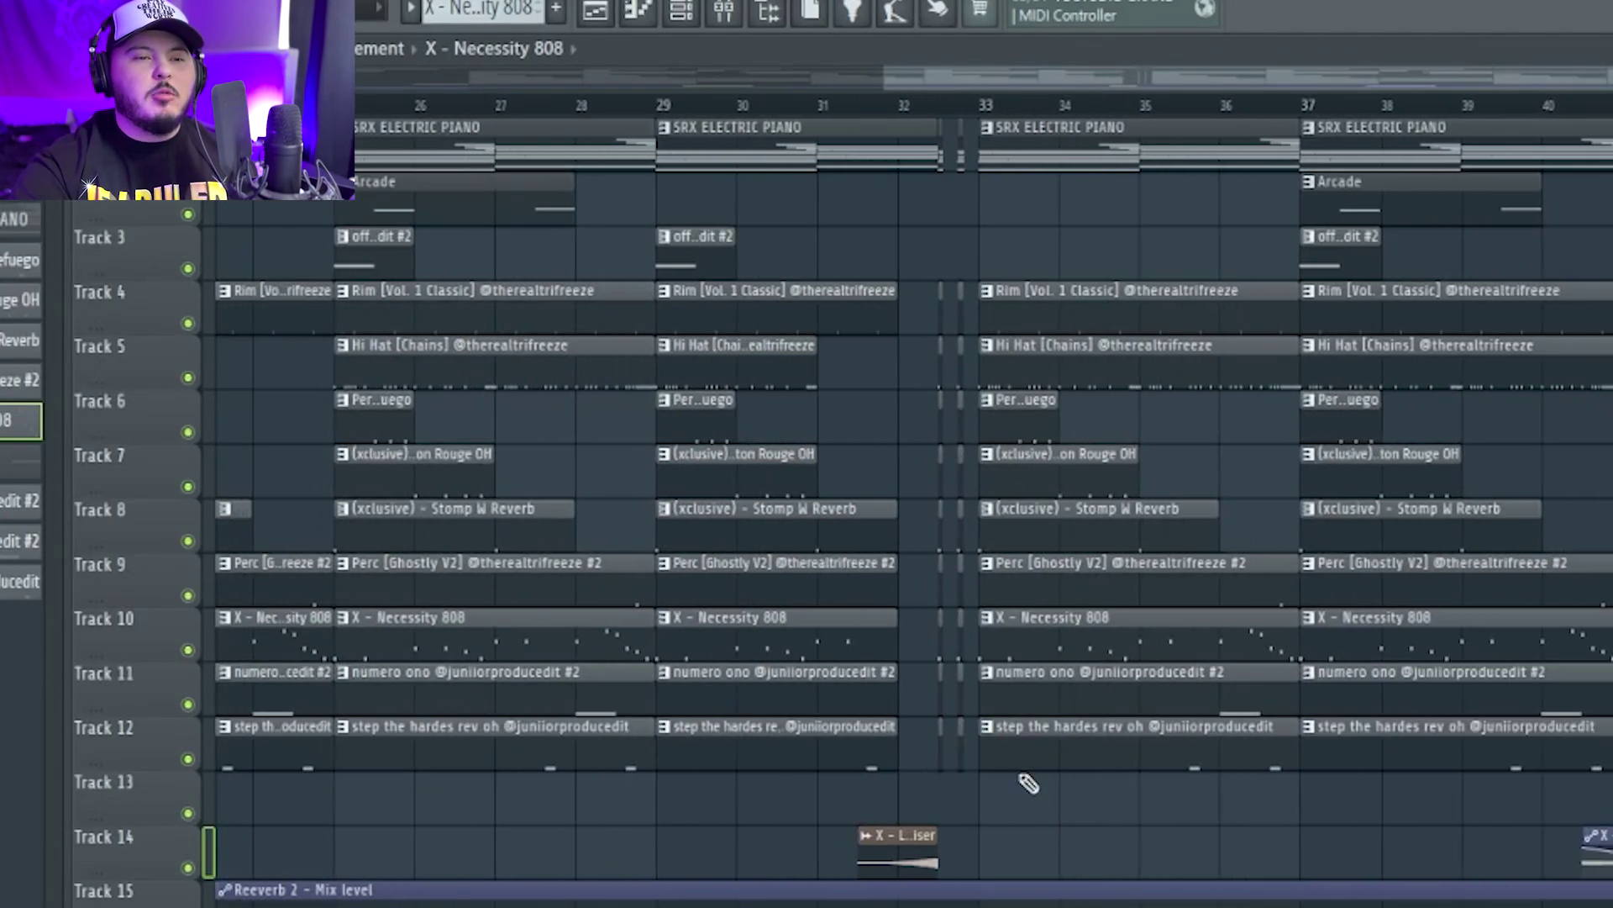
drag(1029, 783, 971, 151)
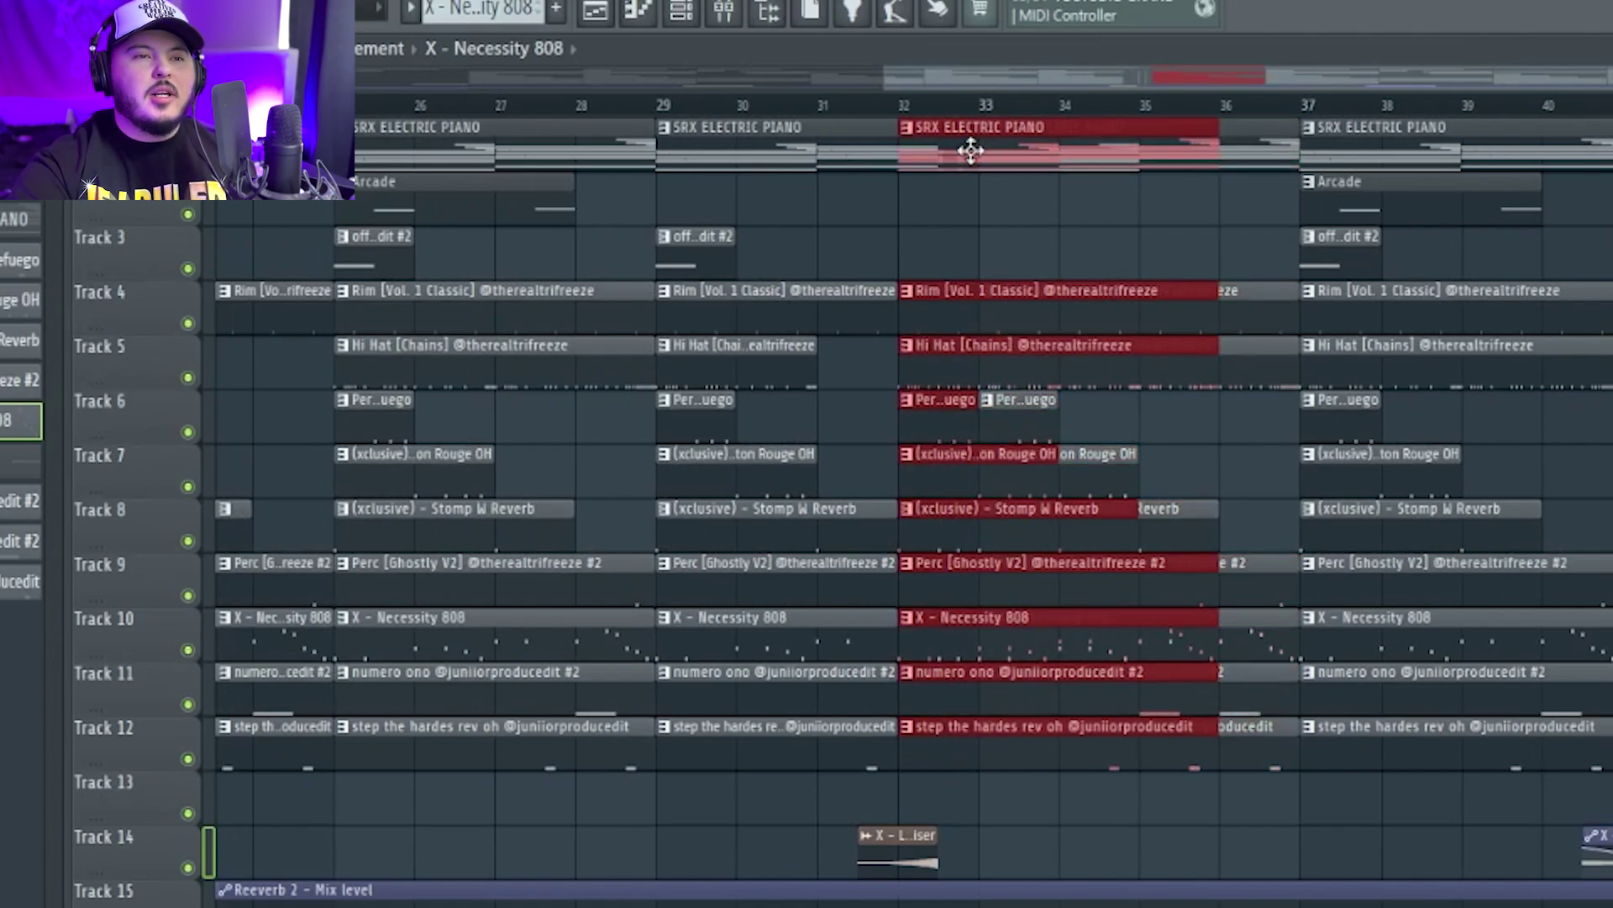
drag(1209, 154, 855, 179)
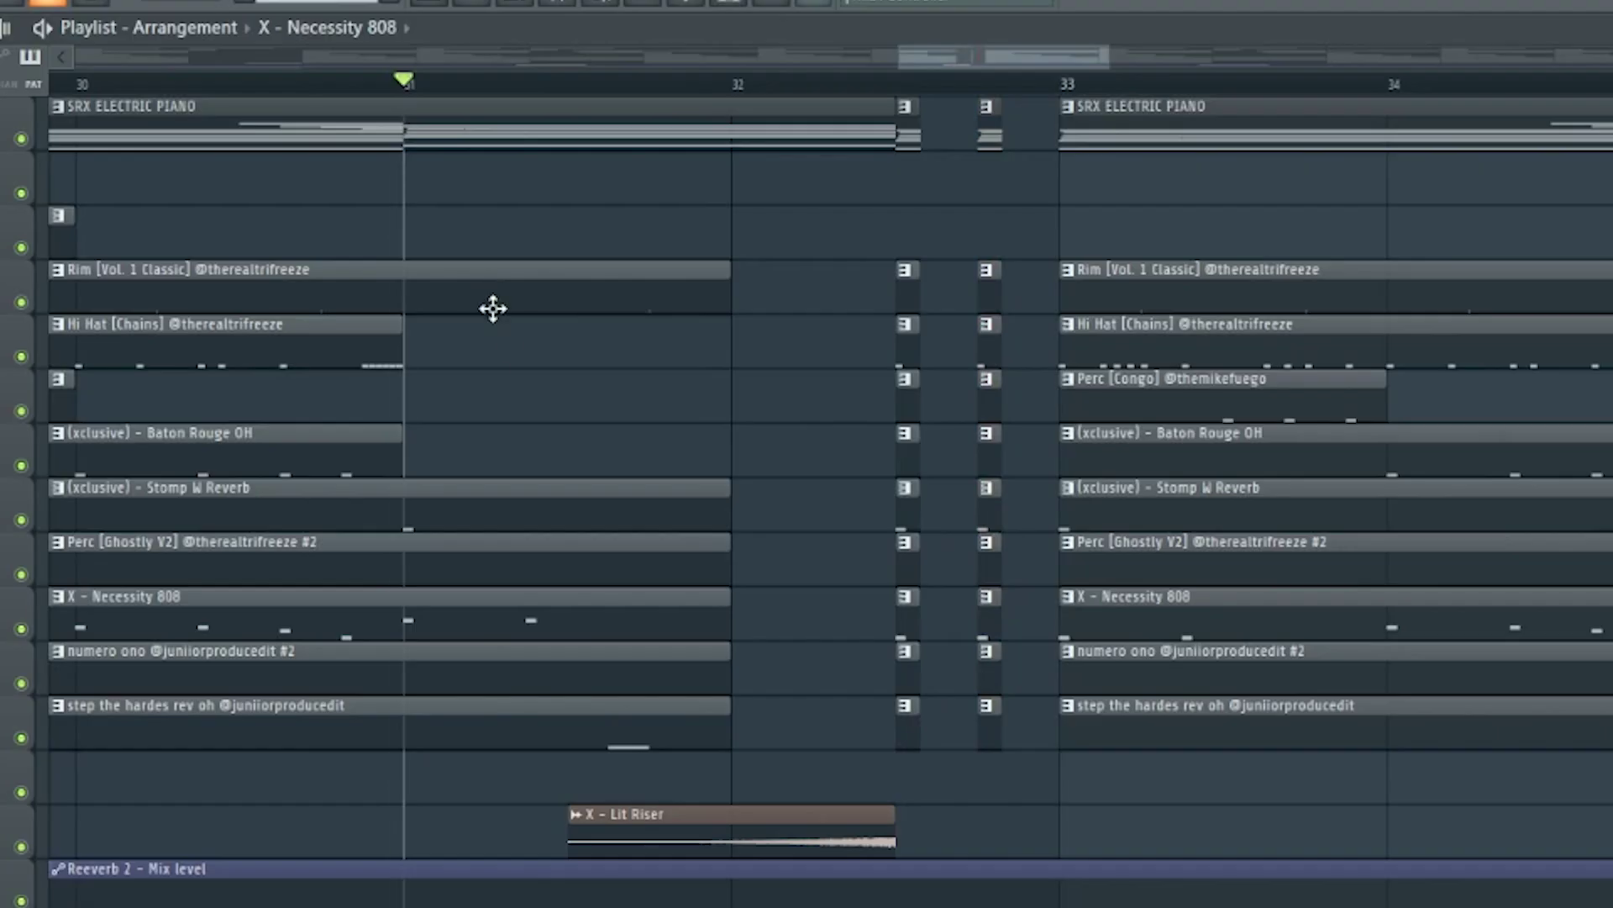
Step: Play back the transition from bar 31 through the short chops into bar 33, then stop it
key(space)
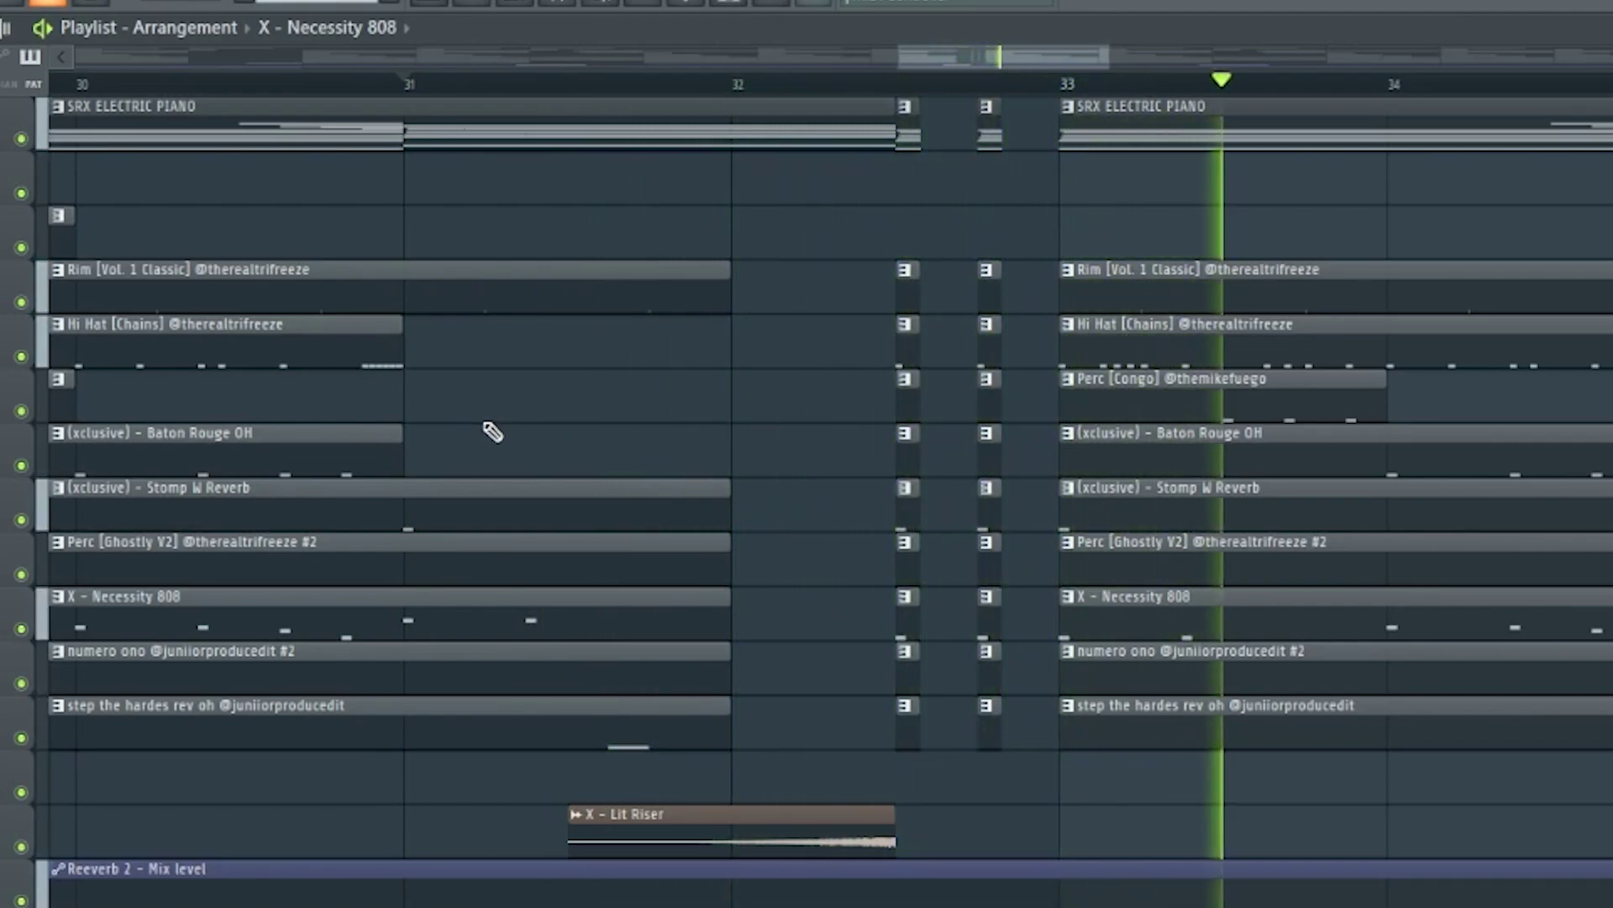
key(space)
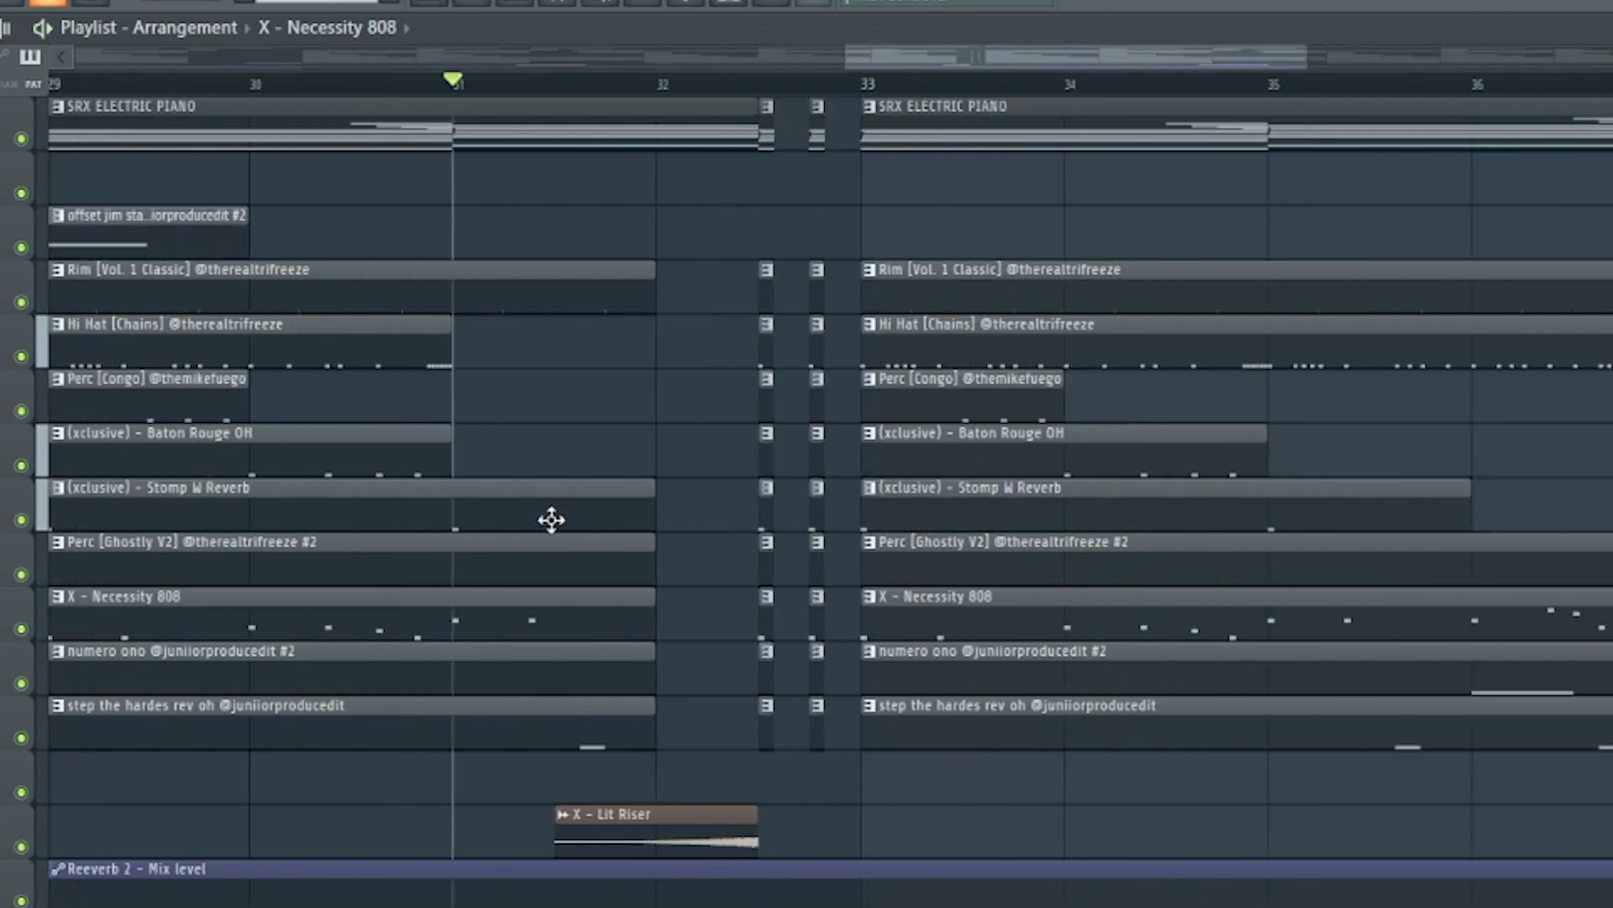